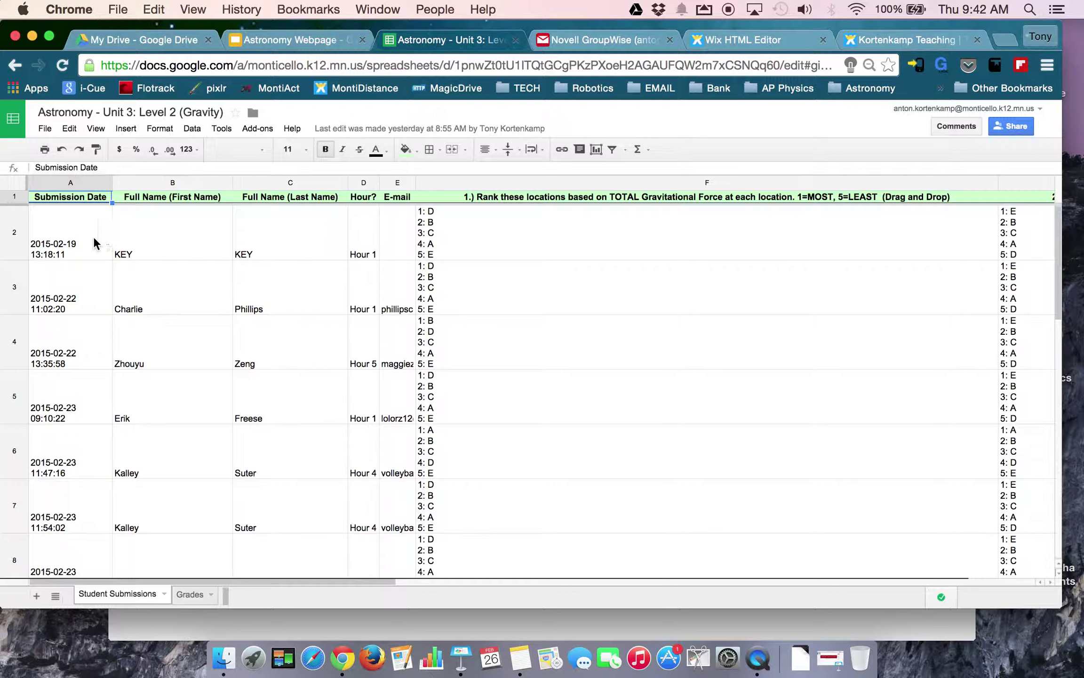
Step: Examine the KEY row, the students' ranking answers and their hour, name and submission date columns in the Student Submissions sheet
{"action": "left_click", "coordinate": [17, 239]}
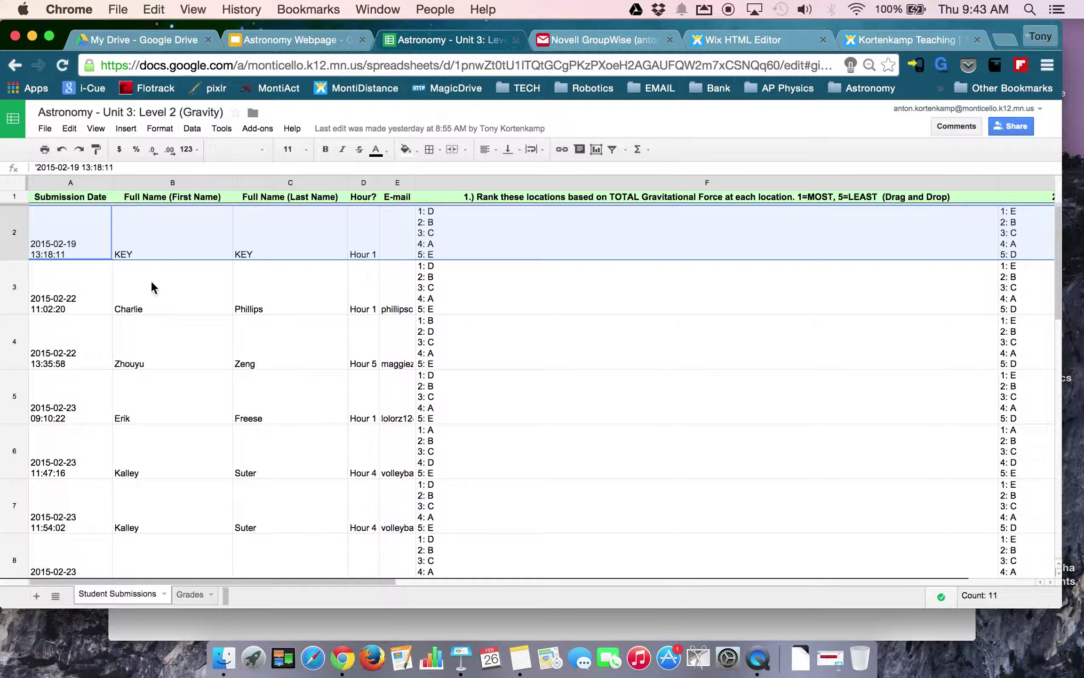
{"action": "left_click", "coordinate": [83, 268]}
{"action": "left_click", "coordinate": [85, 232]}
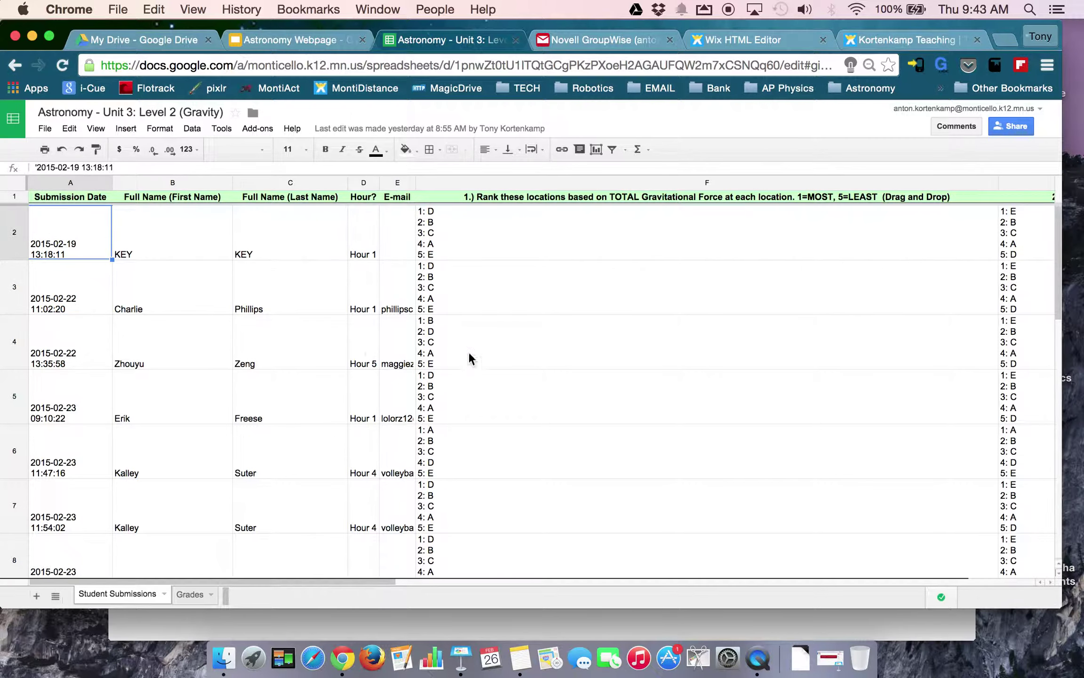
{"action": "left_click", "coordinate": [436, 301]}
{"action": "scroll", "coordinate": [469, 295], "scroll_direction": "right", "scroll_amount": 10}
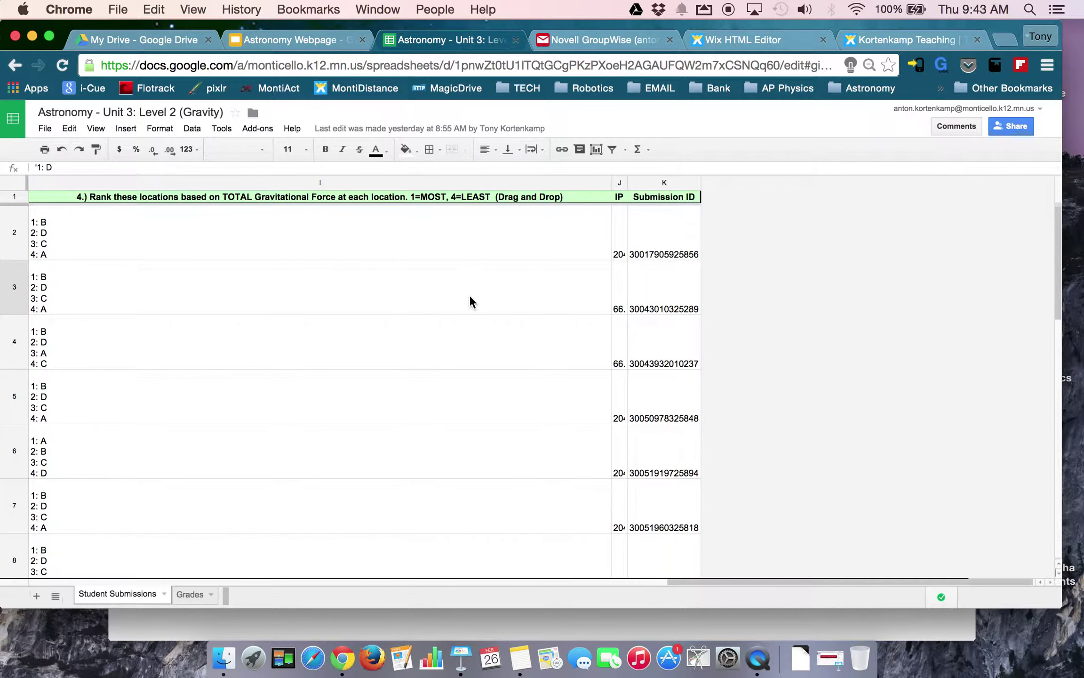
{"action": "scroll", "coordinate": [470, 298], "scroll_direction": "left", "scroll_amount": 10}
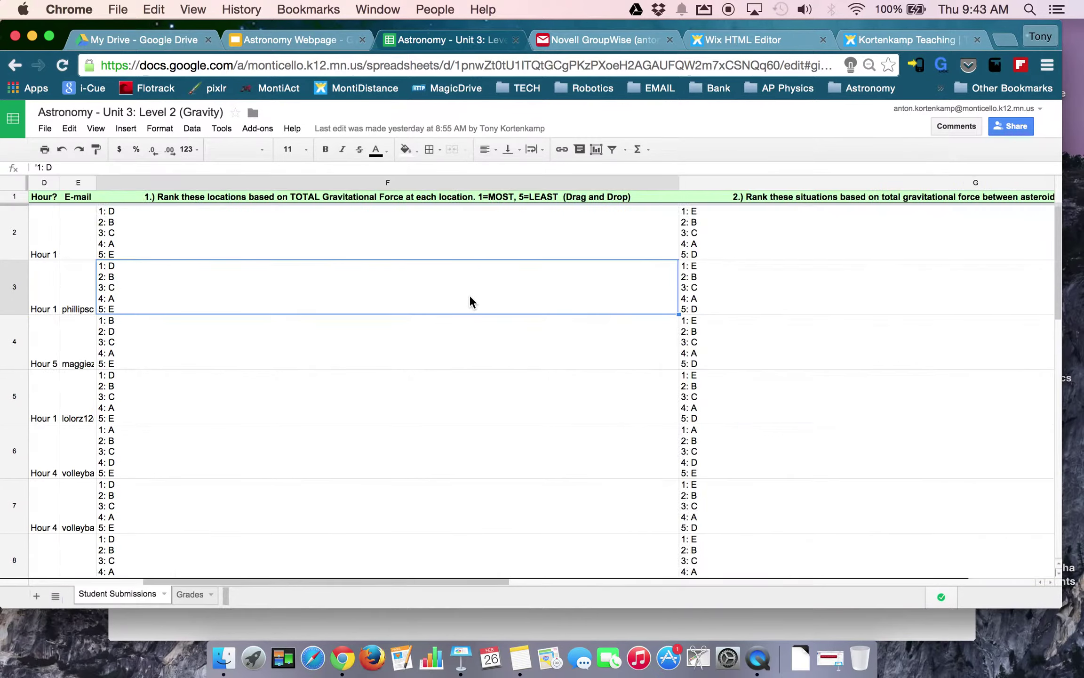
{"action": "key", "text": "Down"}
{"action": "key", "text": "Down"}
{"action": "key", "text": "Down"}
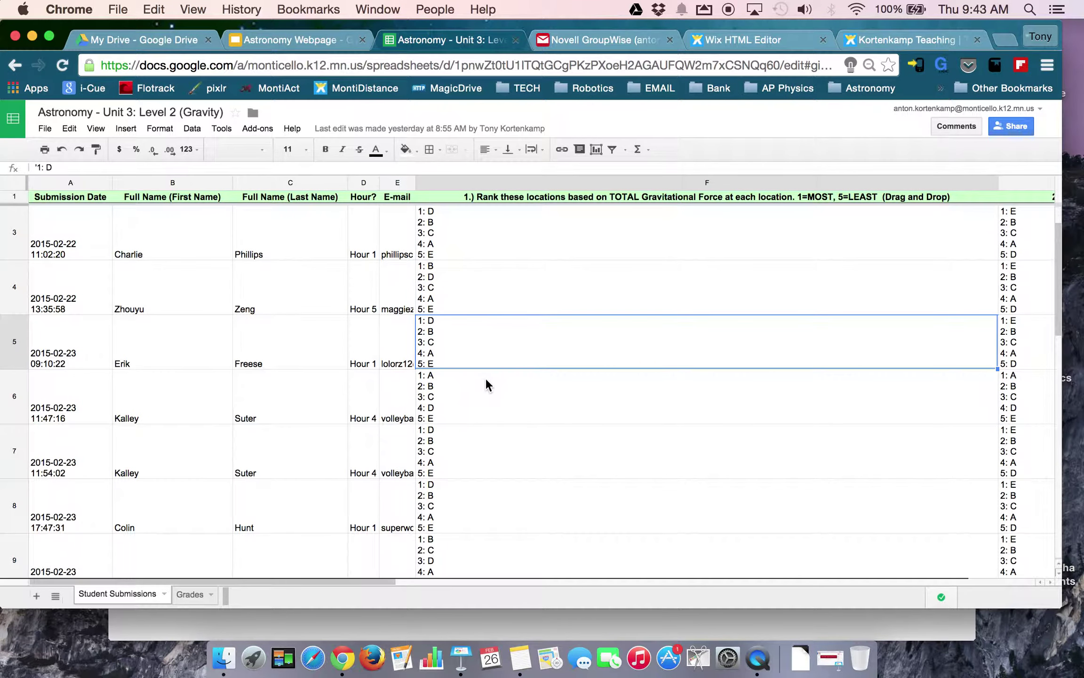
{"action": "left_click", "coordinate": [547, 463]}
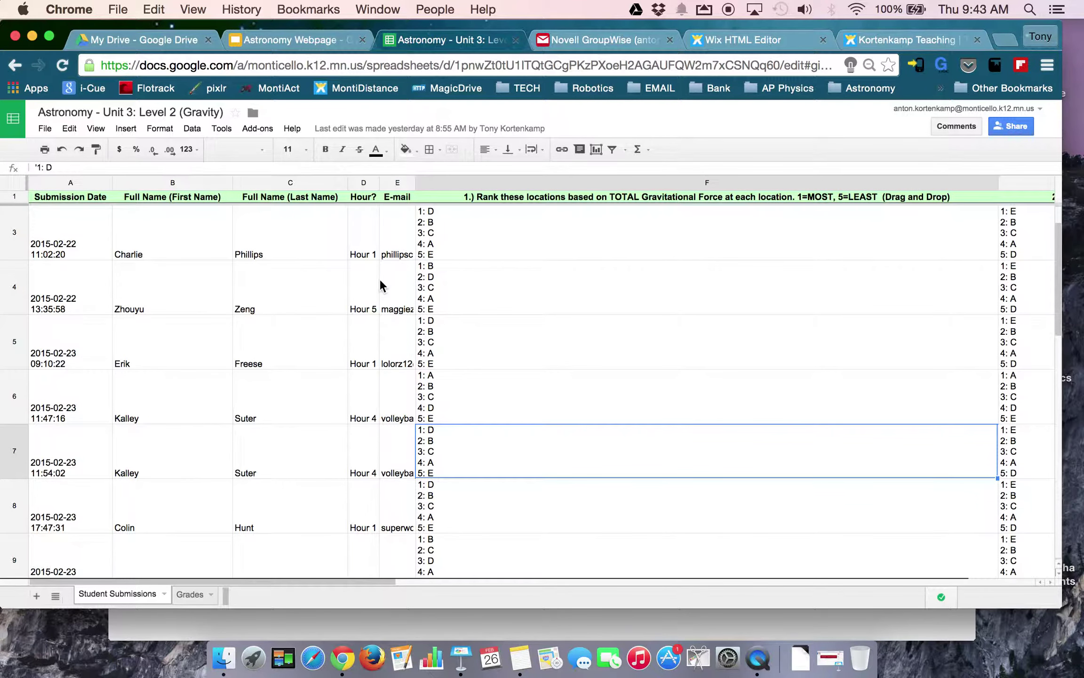
{"action": "left_click", "coordinate": [410, 241]}
{"action": "left_click", "coordinate": [363, 236]}
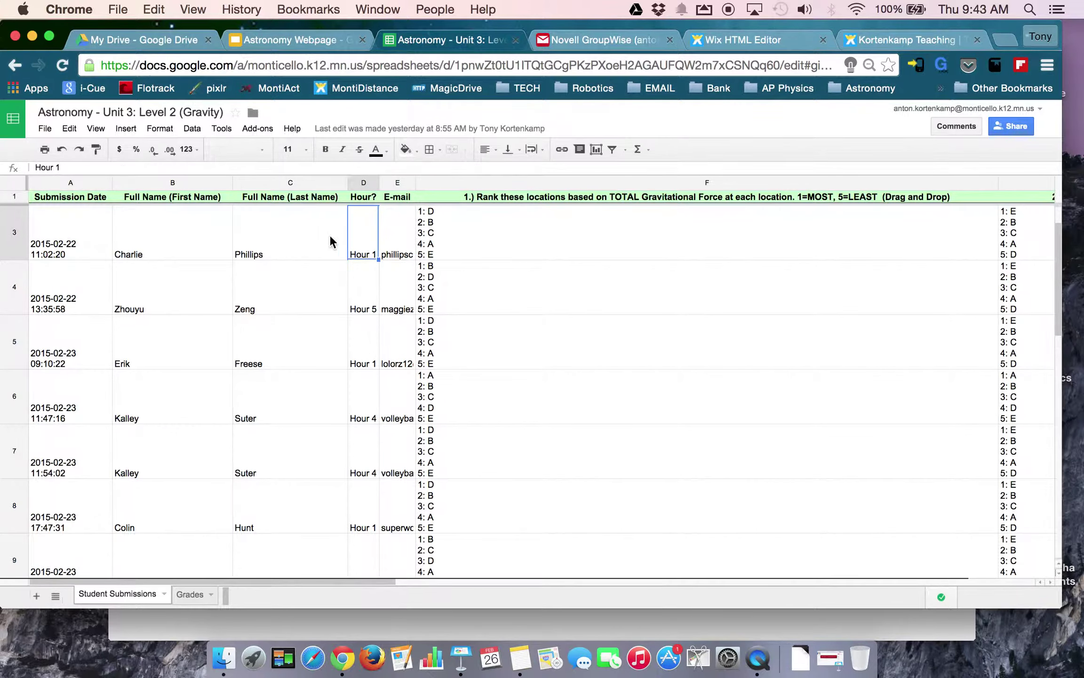
{"action": "left_click", "coordinate": [289, 232]}
{"action": "left_click", "coordinate": [179, 228]}
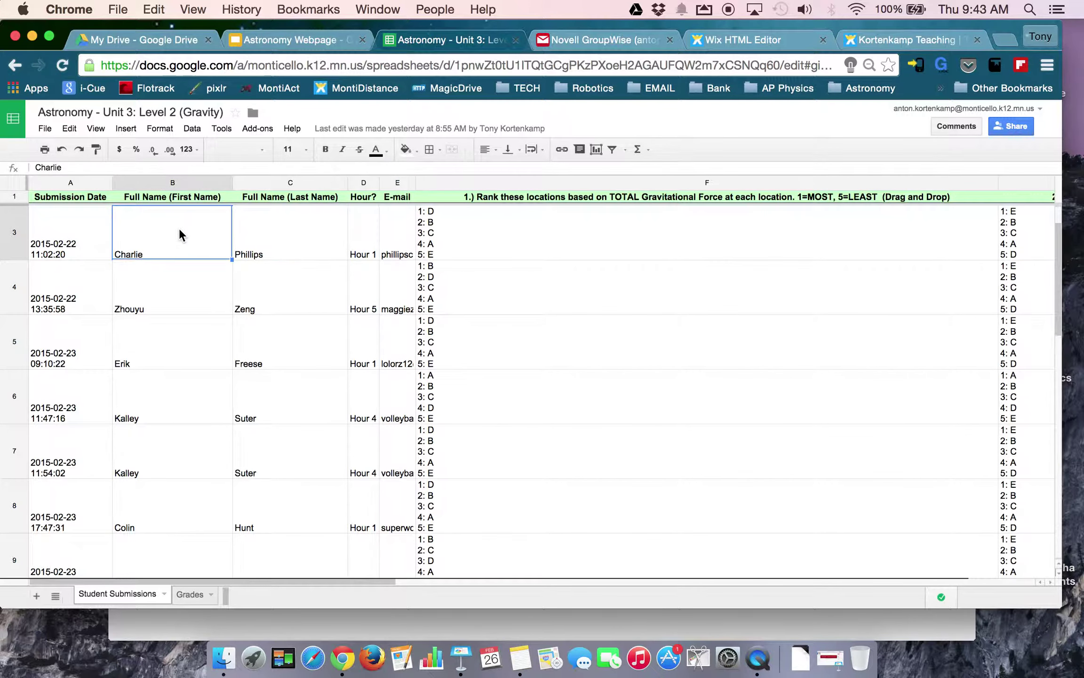
{"action": "left_click", "coordinate": [85, 227]}
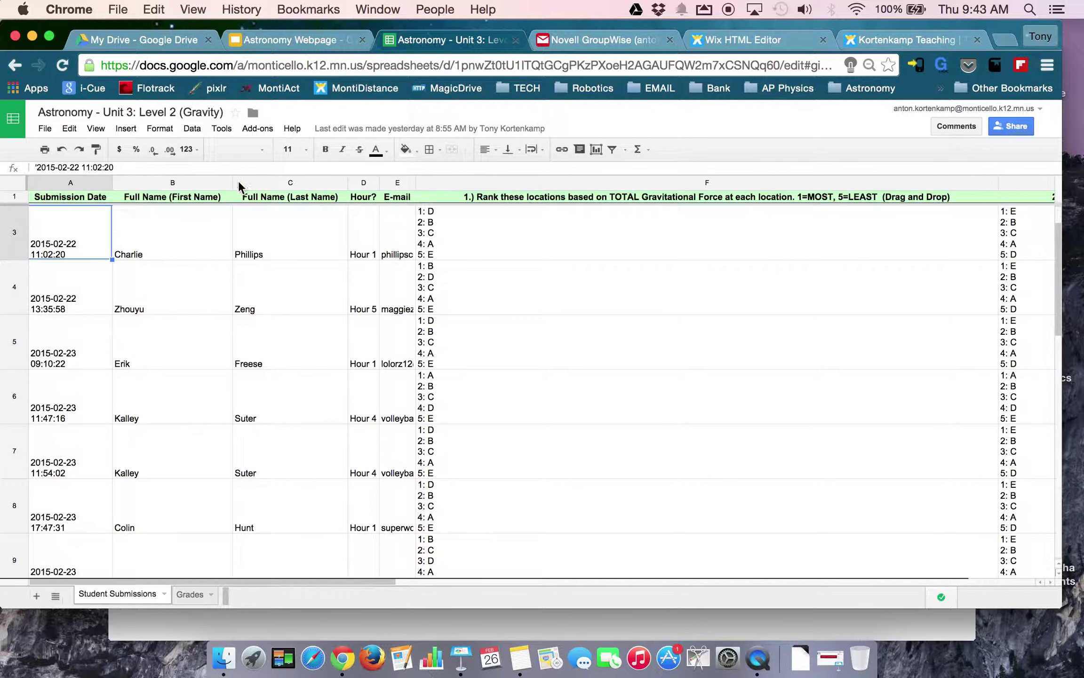
Step: Search the add-on store for Flubaroo, then close the store
{"action": "left_click", "coordinate": [259, 128]}
{"action": "left_click", "coordinate": [274, 175]}
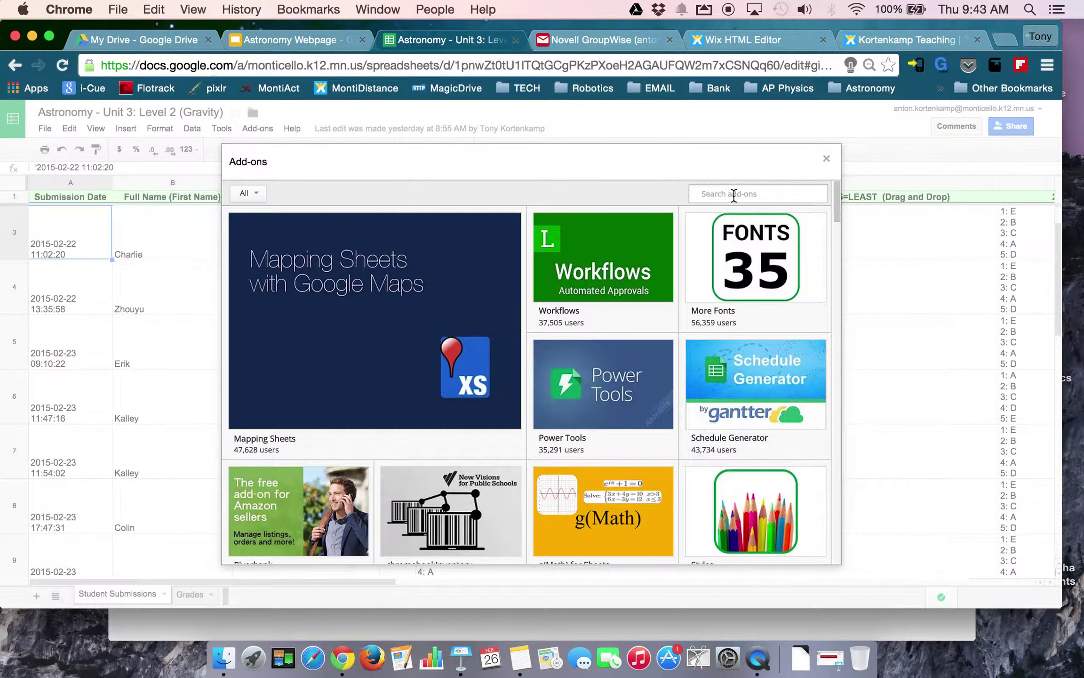
{"action": "type", "text": "Flubaroo"}
{"action": "key", "text": "Return"}
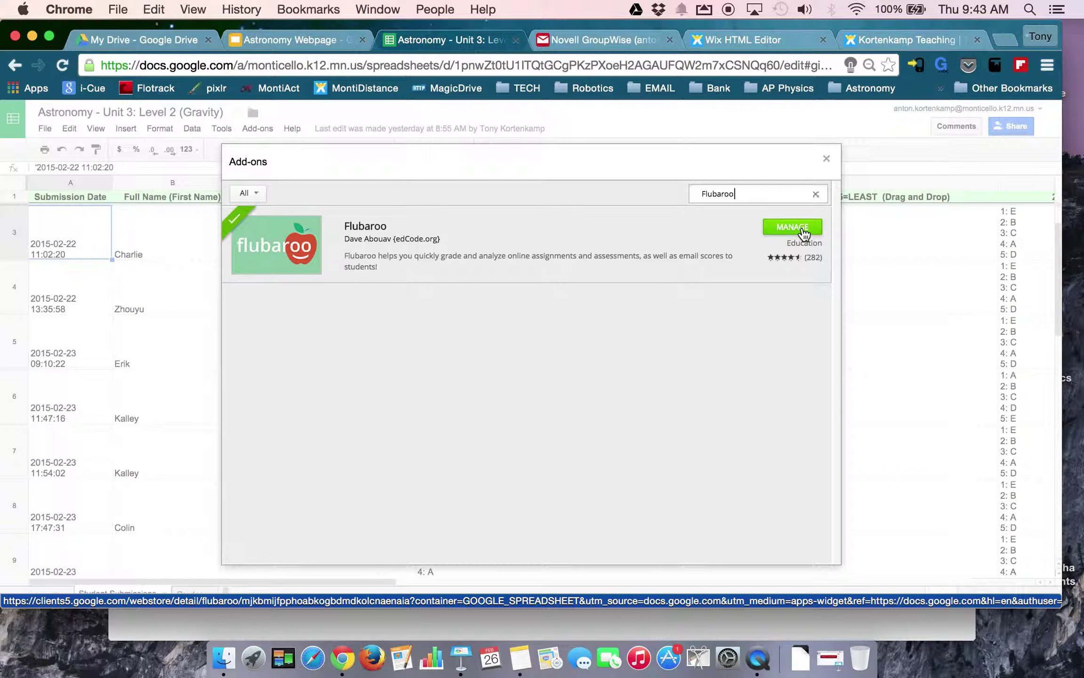
{"action": "left_click", "coordinate": [826, 159]}
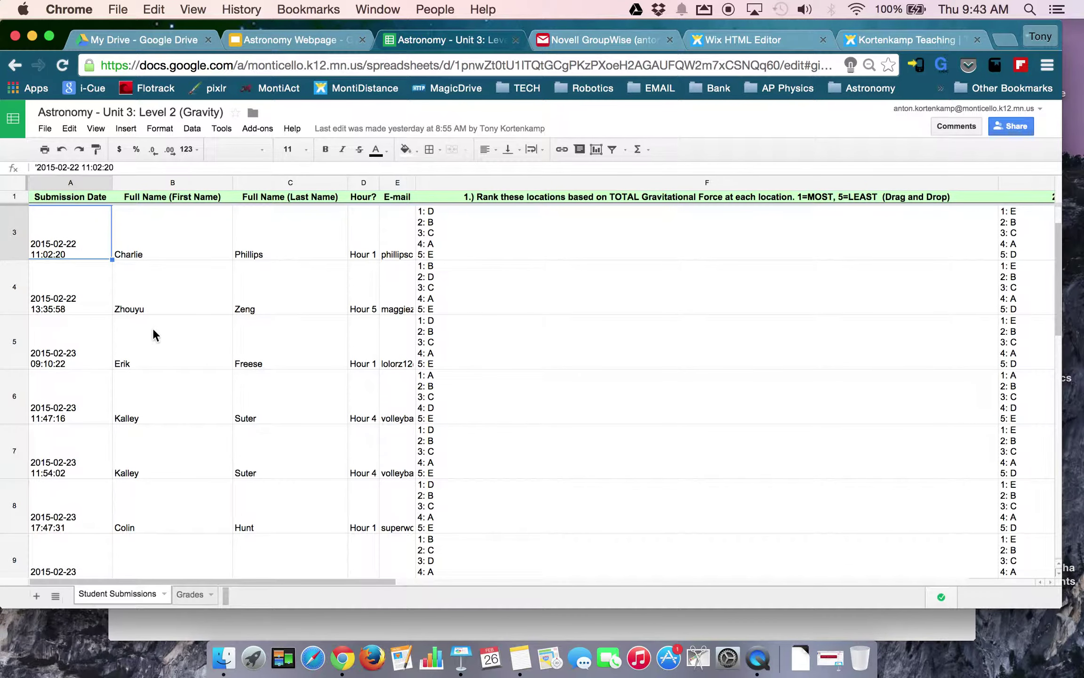
Step: Start Flubaroo's Regrade Assignment, granting the updated add-on permission with the school account and agreeing to replace the existing grades
{"action": "left_click", "coordinate": [264, 129]}
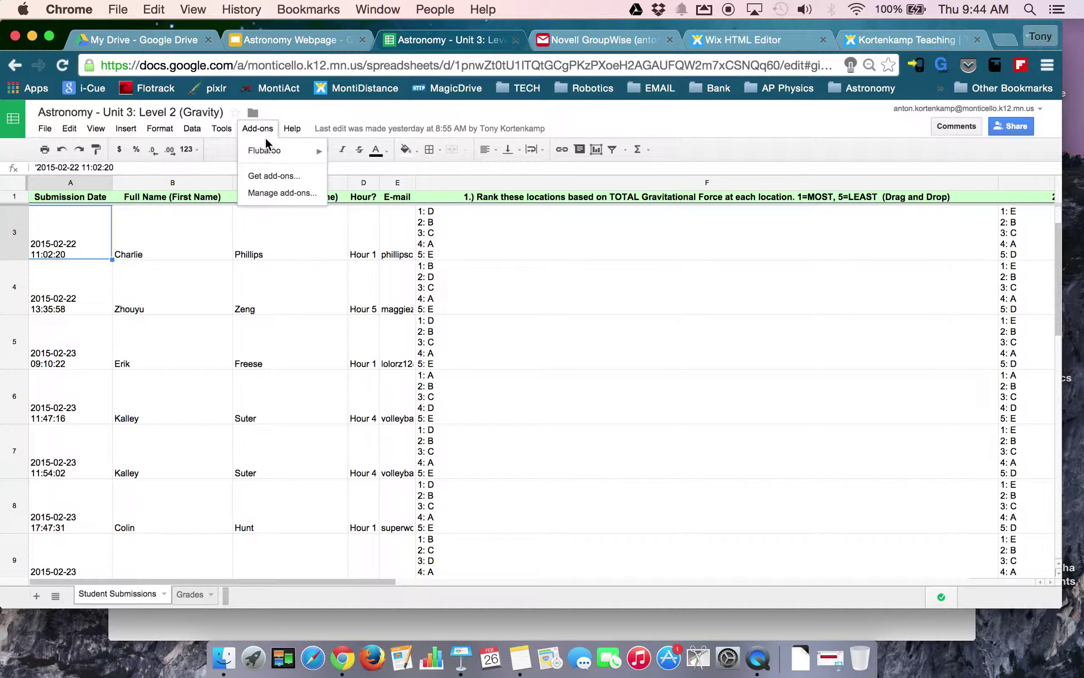
{"action": "mouse_move", "coordinate": [268, 150]}
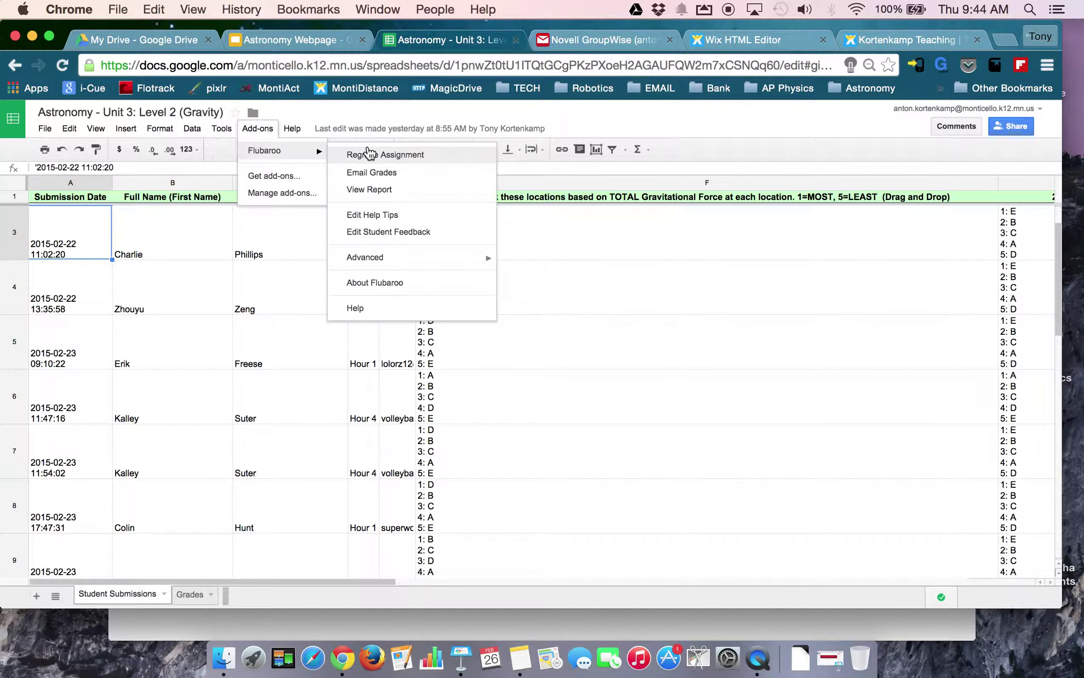
{"action": "left_click", "coordinate": [370, 154]}
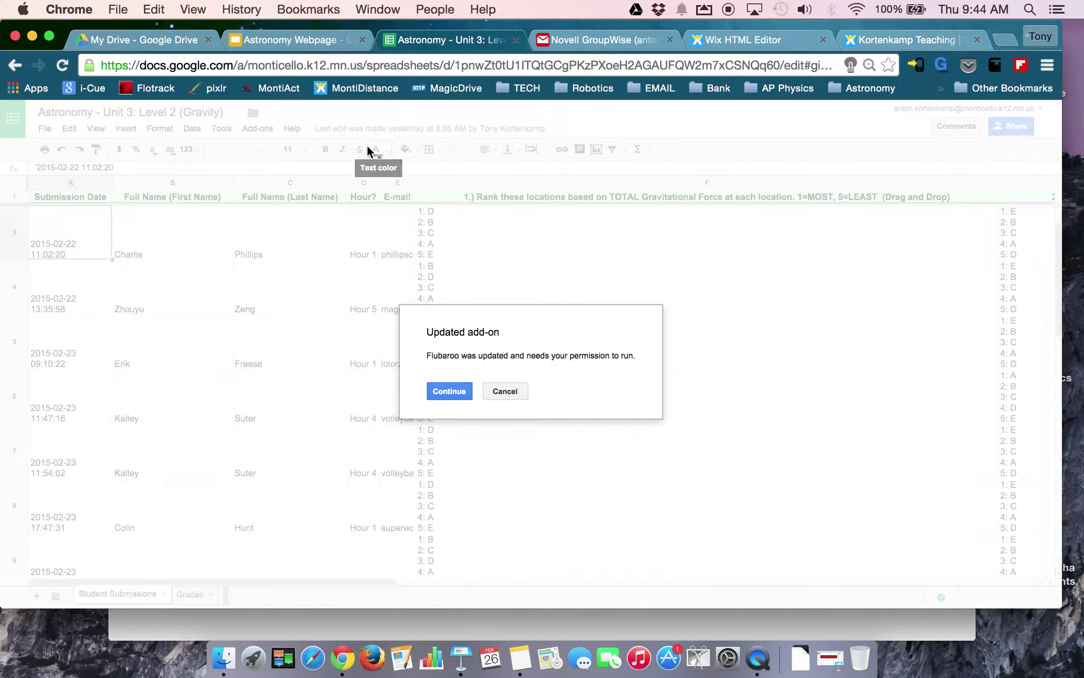
{"action": "left_click", "coordinate": [448, 386]}
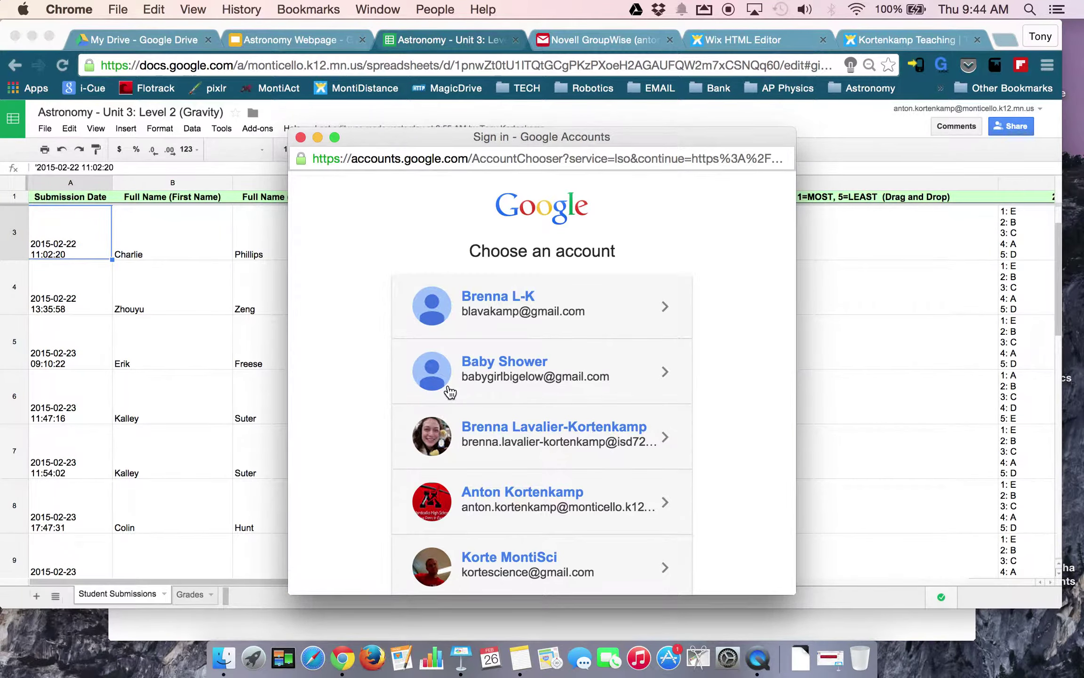
{"action": "left_click", "coordinate": [513, 501]}
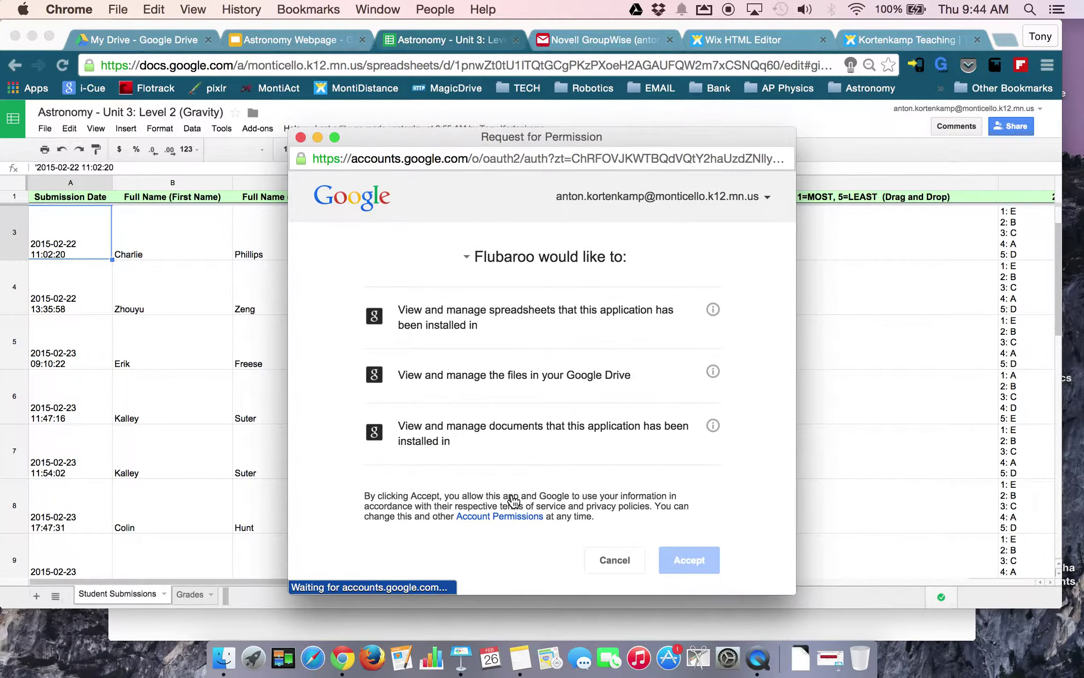
{"action": "left_click", "coordinate": [696, 561]}
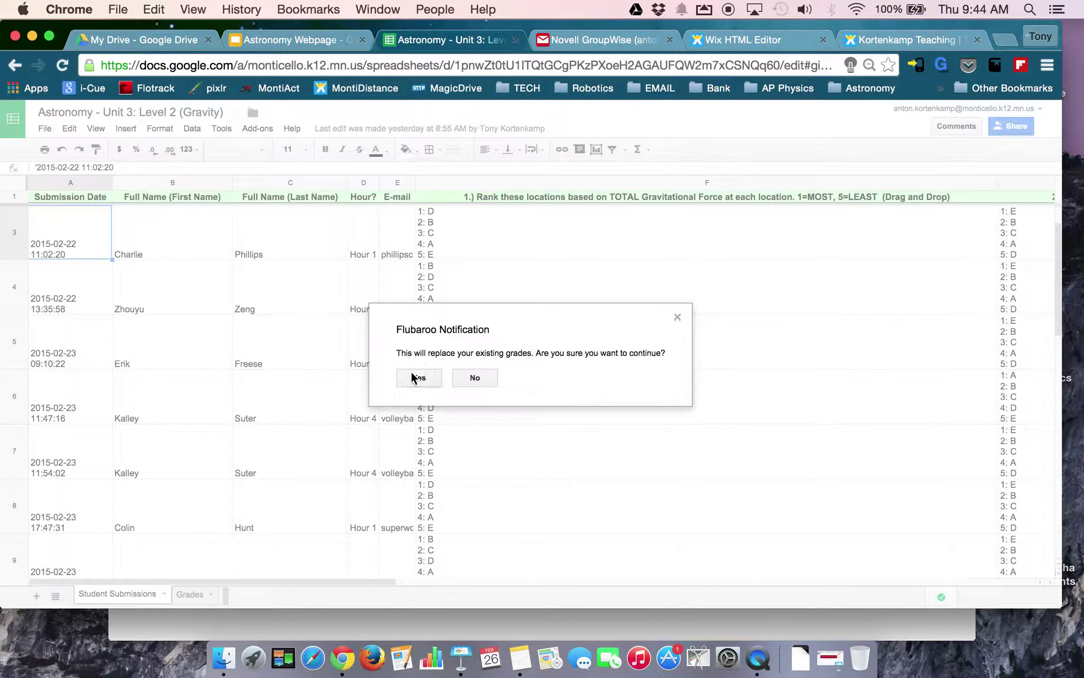
{"action": "left_click", "coordinate": [418, 377]}
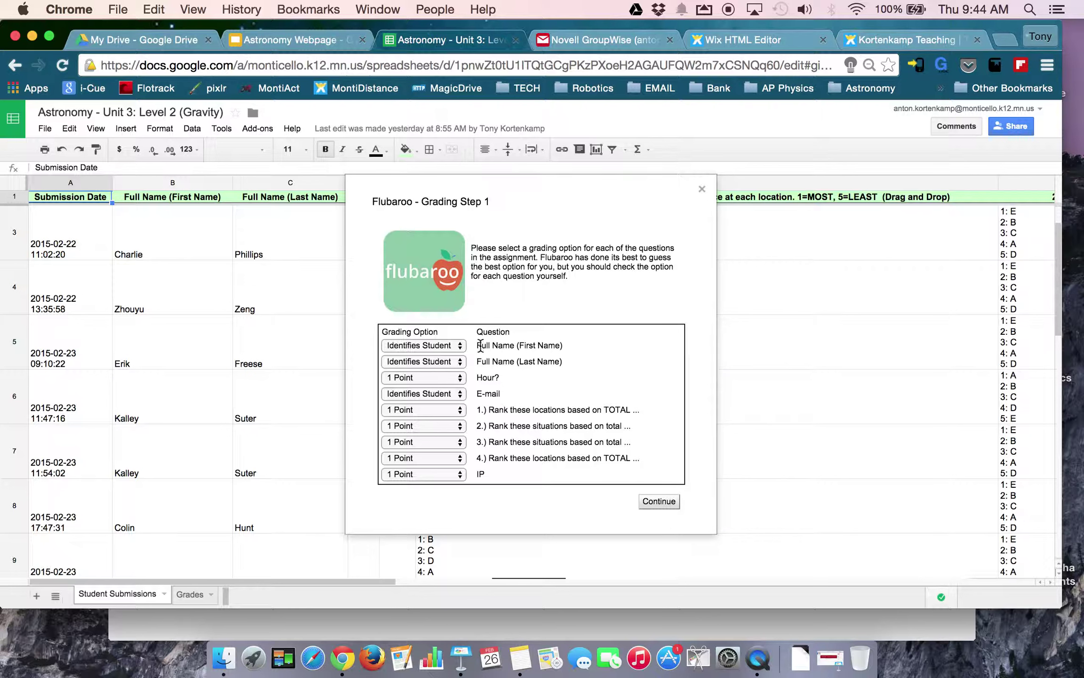
Step: Set the grading option to Identifies Student for Hour? and Skip Grading for IP and Submission ID, and continue to answer key selection
{"action": "left_click", "coordinate": [459, 379]}
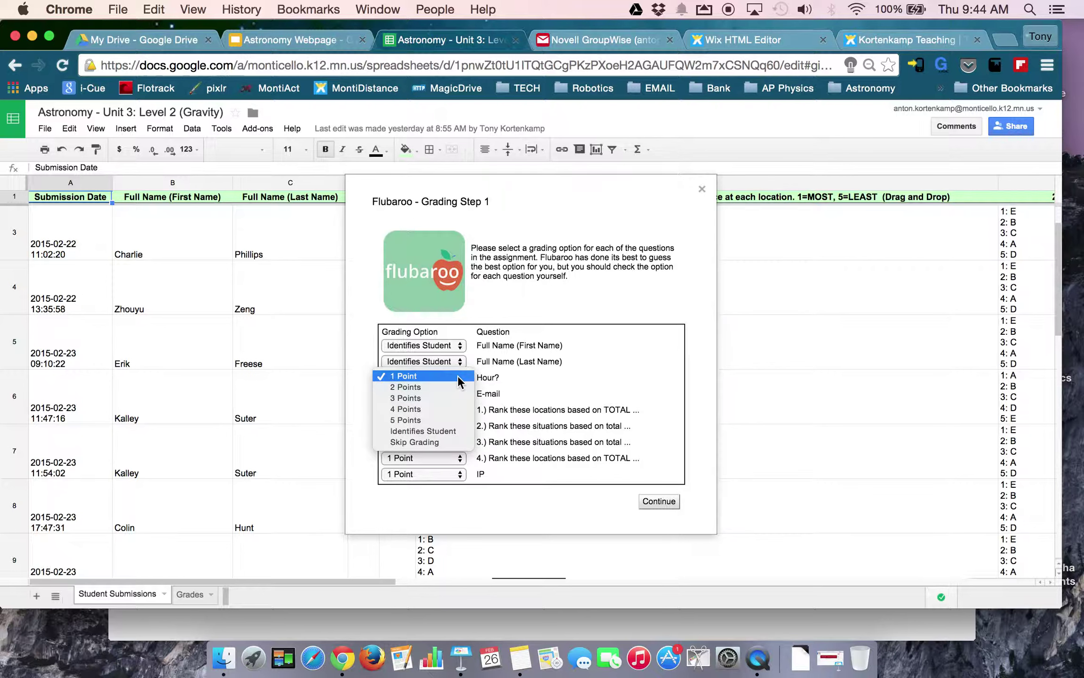
{"action": "left_click", "coordinate": [449, 431]}
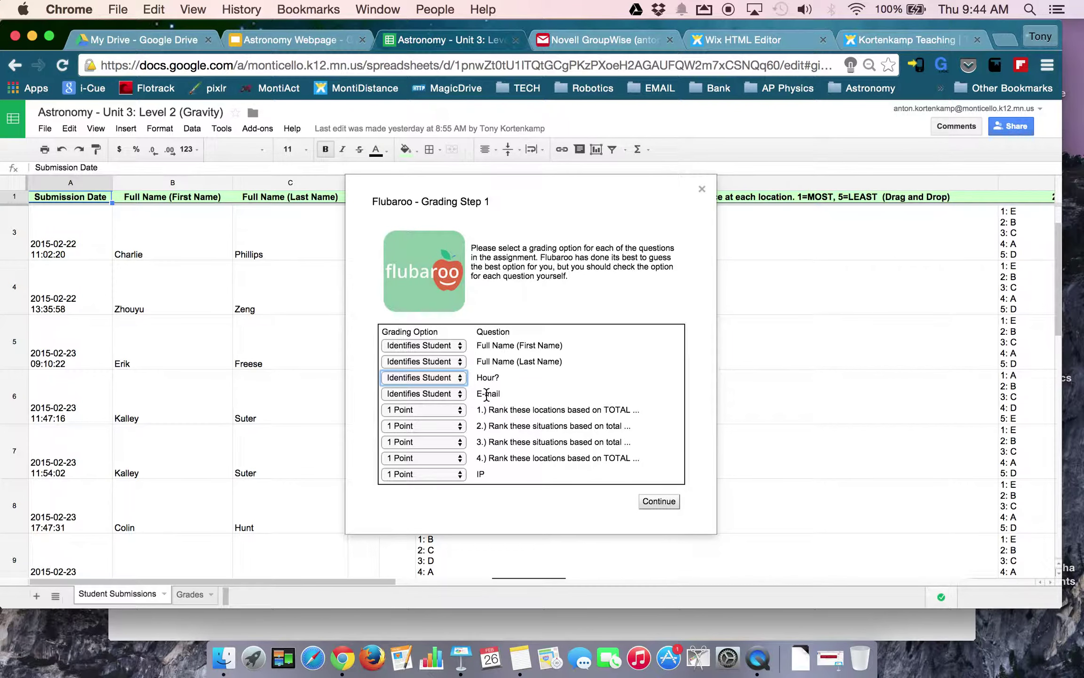
{"action": "scroll", "coordinate": [519, 386], "scroll_direction": "down", "scroll_amount": 1}
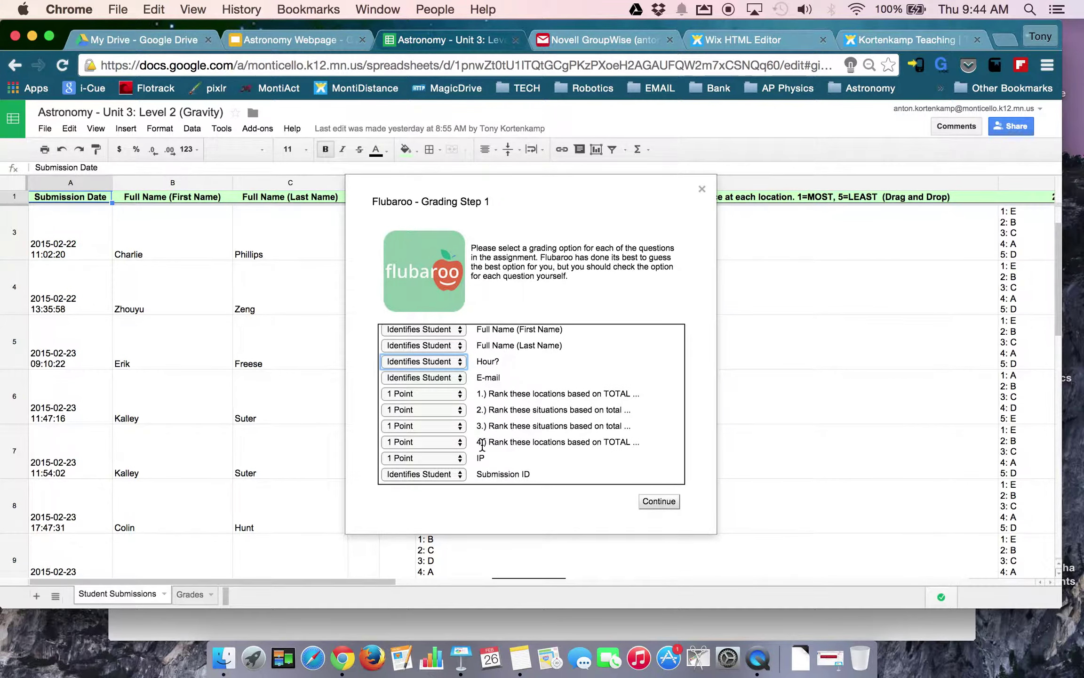
{"action": "left_click", "coordinate": [462, 457]}
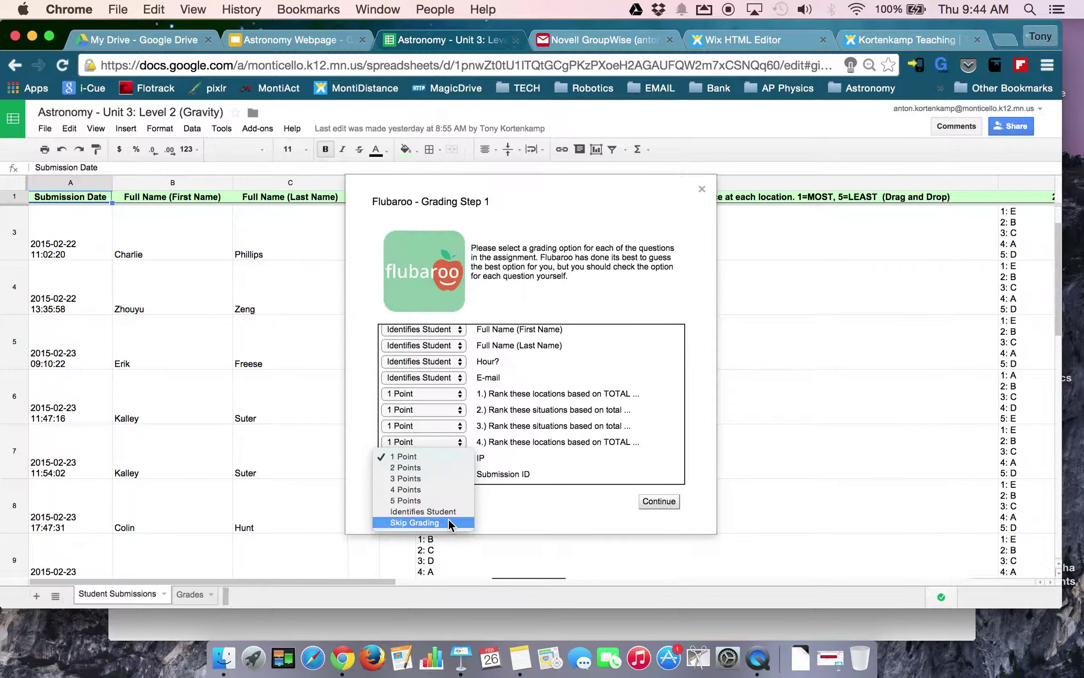
{"action": "left_click", "coordinate": [448, 519]}
{"action": "left_click", "coordinate": [450, 474]}
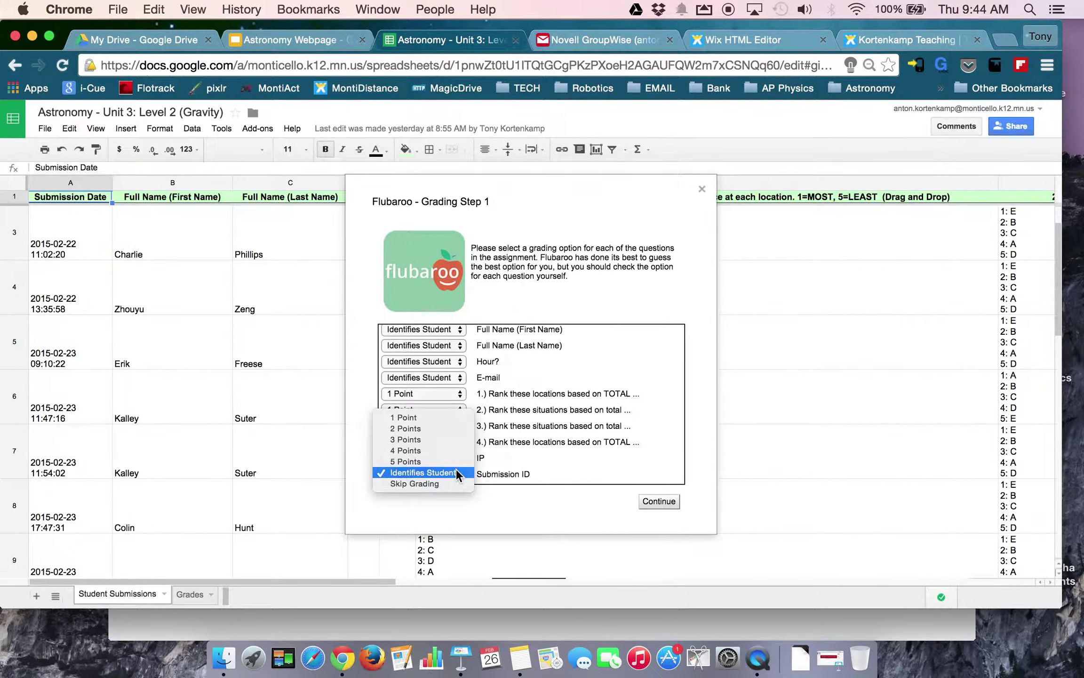
{"action": "left_click", "coordinate": [449, 482]}
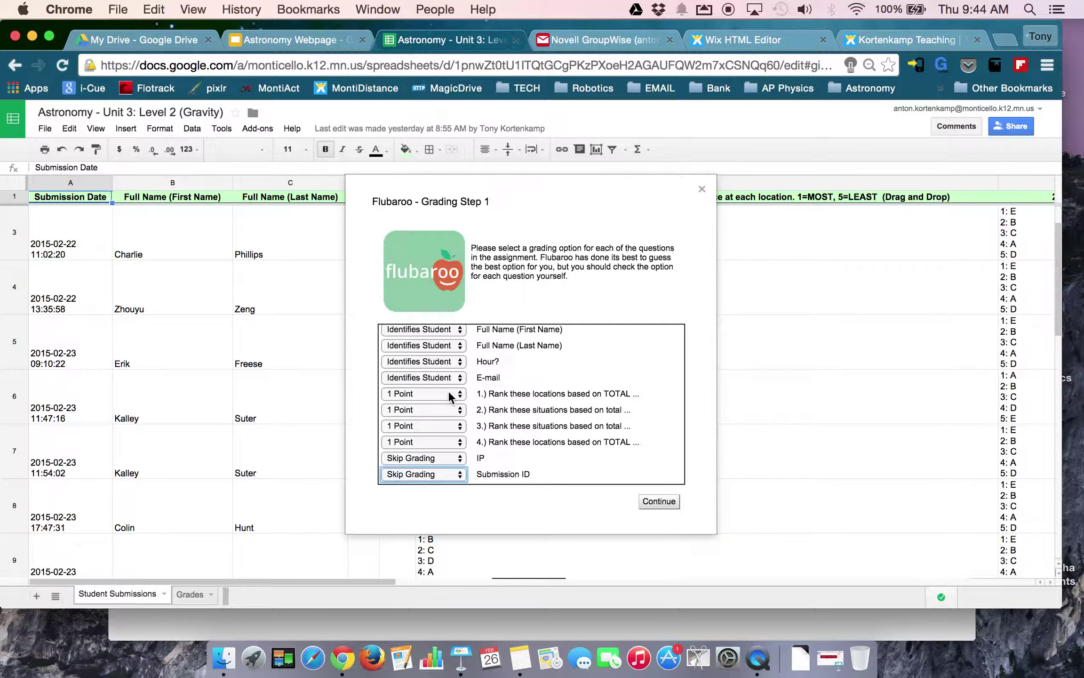
{"action": "left_click", "coordinate": [660, 502]}
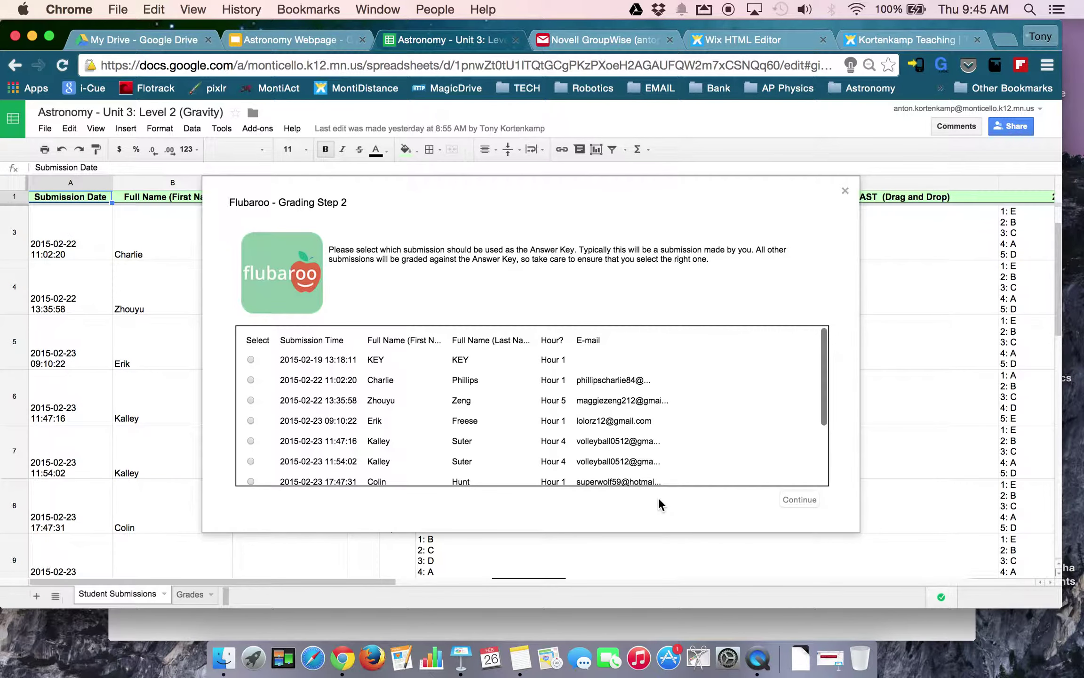
Step: Grade the assignment using the KEY submission as the answer key, and reload the spreadsheet
{"action": "scroll", "coordinate": [455, 403], "scroll_direction": "down", "scroll_amount": 4}
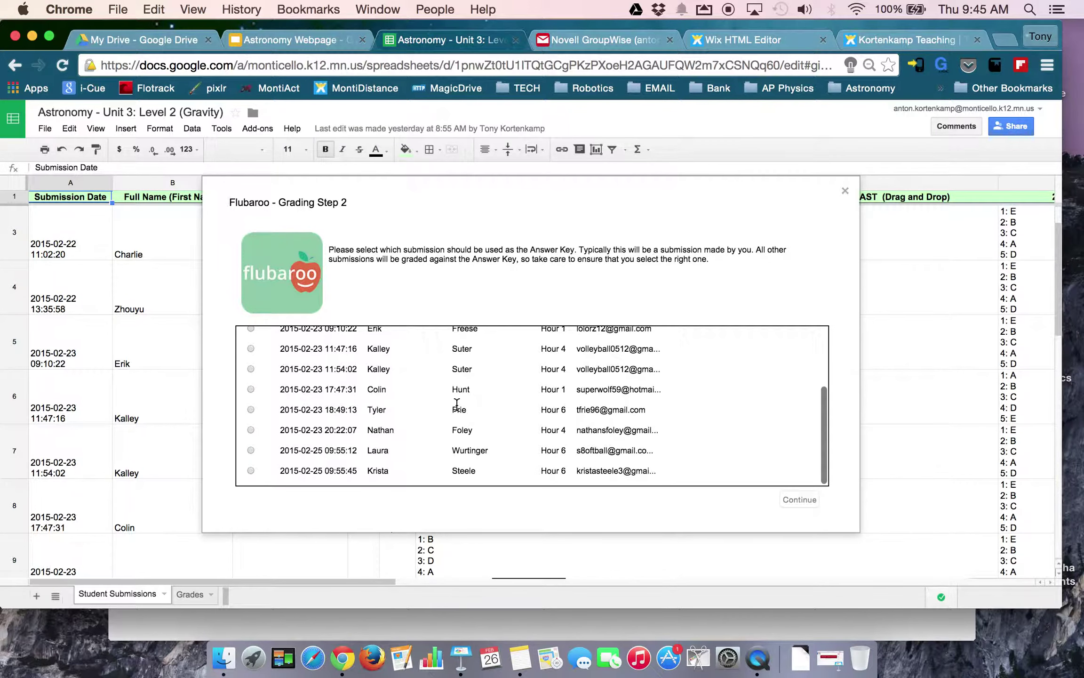
{"action": "scroll", "coordinate": [455, 403], "scroll_direction": "up", "scroll_amount": 5}
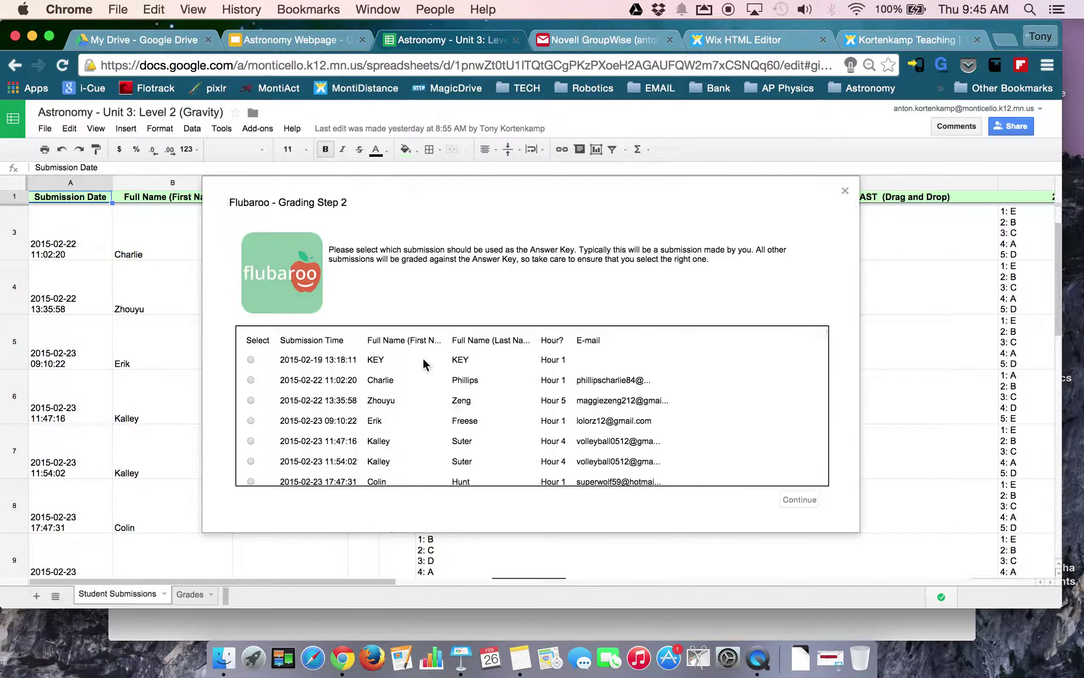
{"action": "left_click", "coordinate": [251, 359]}
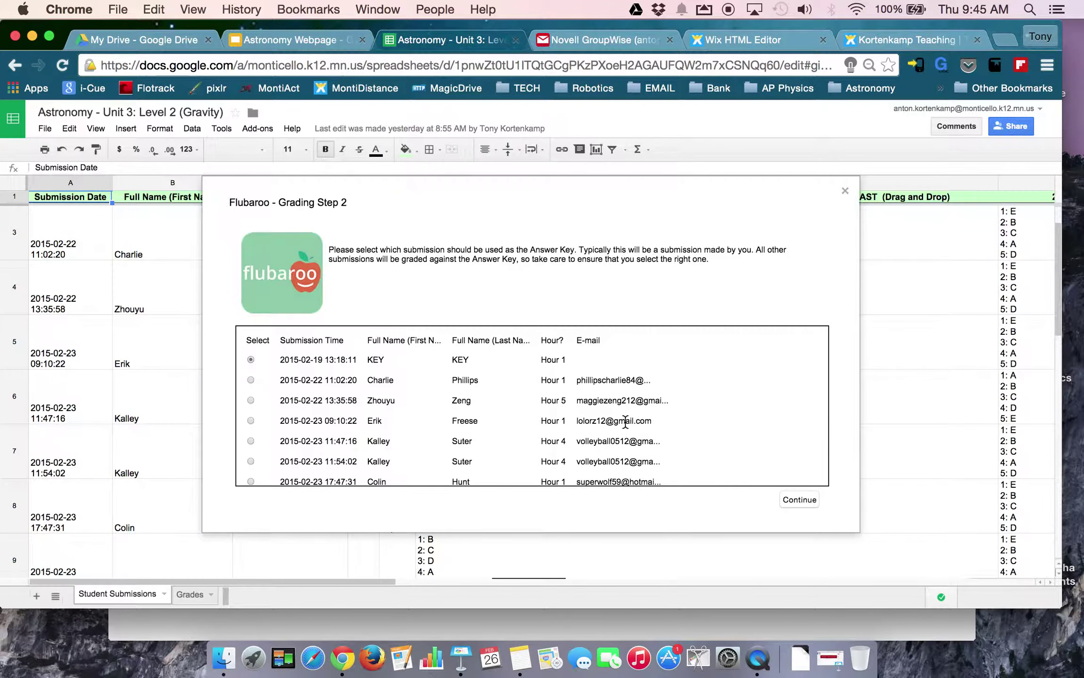
{"action": "left_click", "coordinate": [800, 499]}
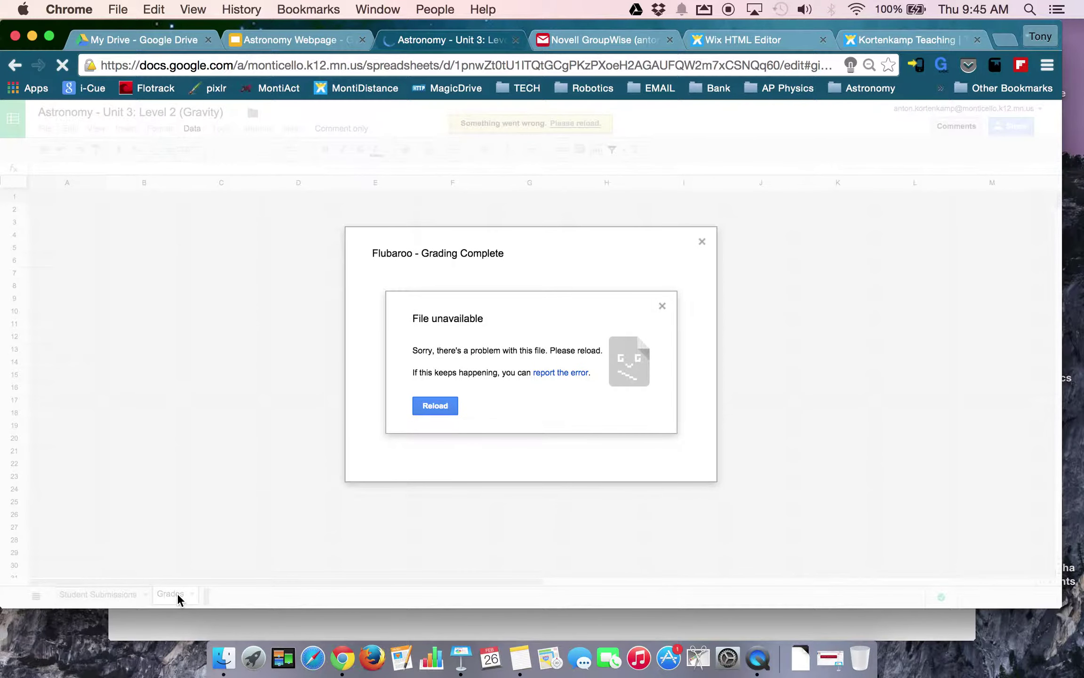
{"action": "left_click", "coordinate": [436, 410]}
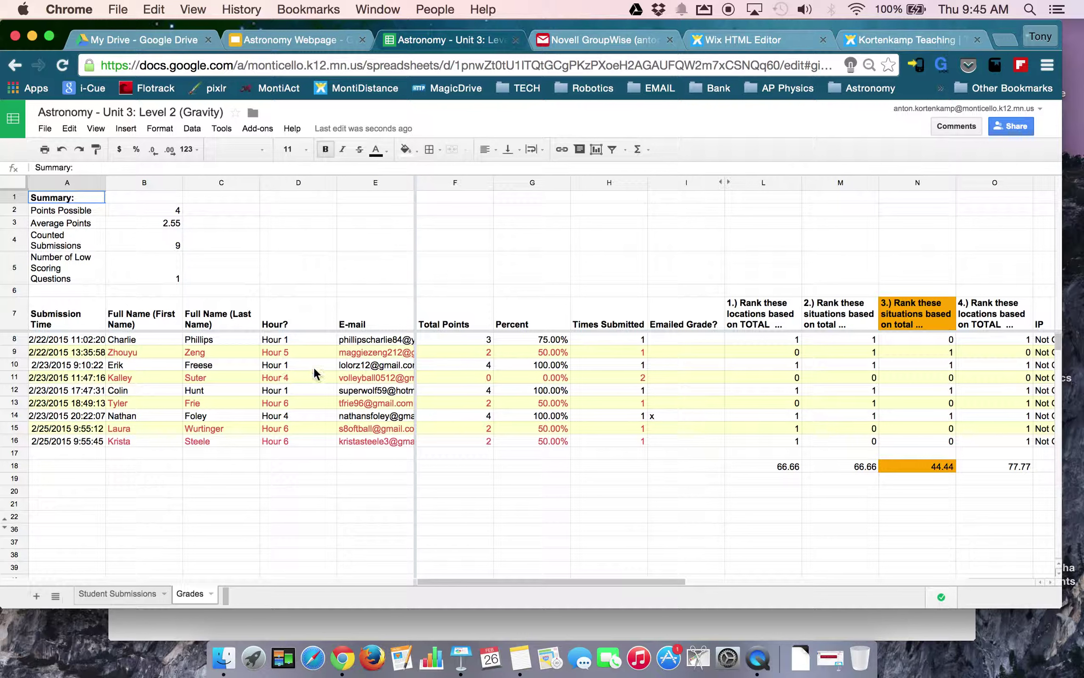
Step: Examine the students' total points, times submitted and per-question scores in the Grades sheet
{"action": "left_click", "coordinate": [482, 343]}
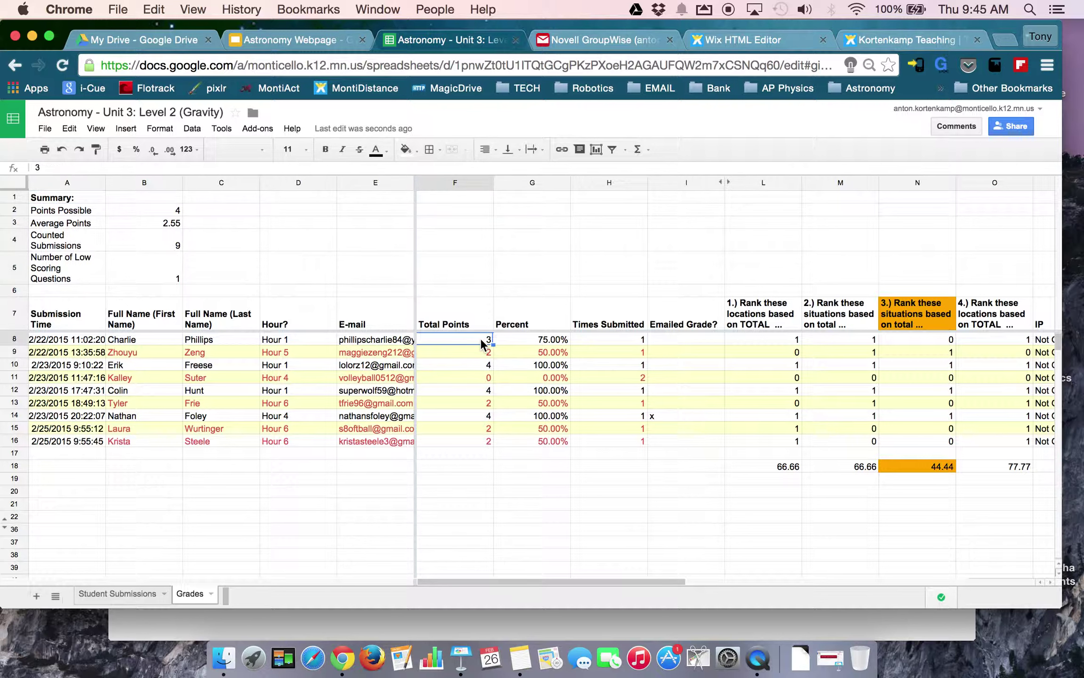
{"action": "key", "text": "Down"}
{"action": "key", "text": "Down"}
{"action": "key", "text": "Down"}
{"action": "key", "text": "Down"}
{"action": "key", "text": "Down"}
{"action": "key", "text": "Down"}
{"action": "key", "text": "Down"}
{"action": "key", "text": "Down"}
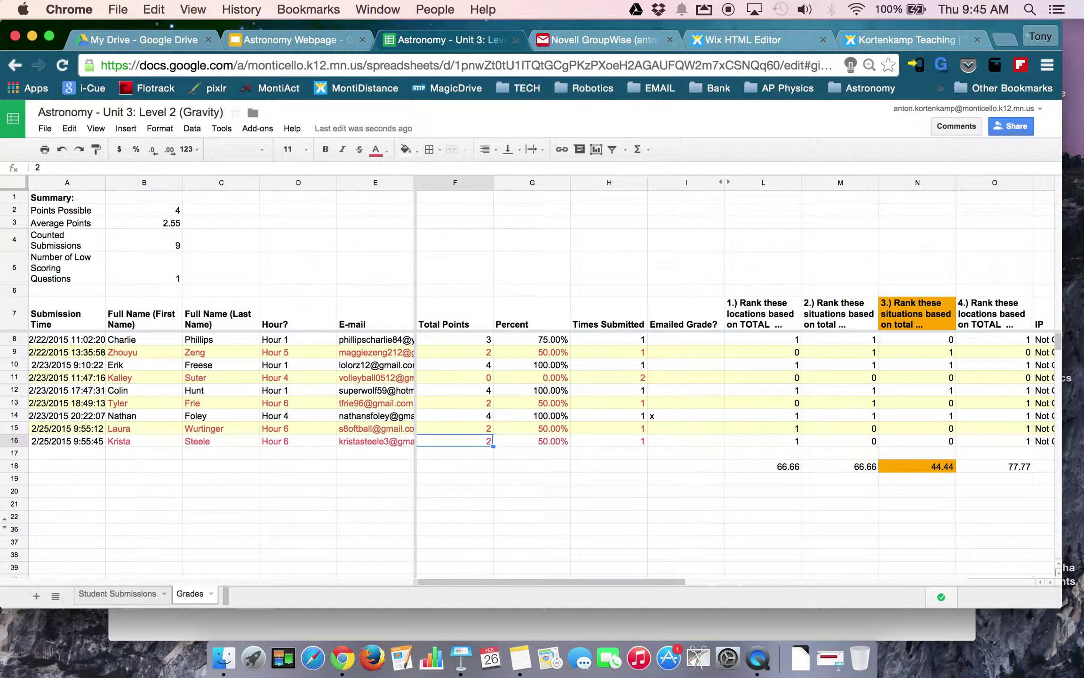
{"action": "left_click", "coordinate": [619, 377]}
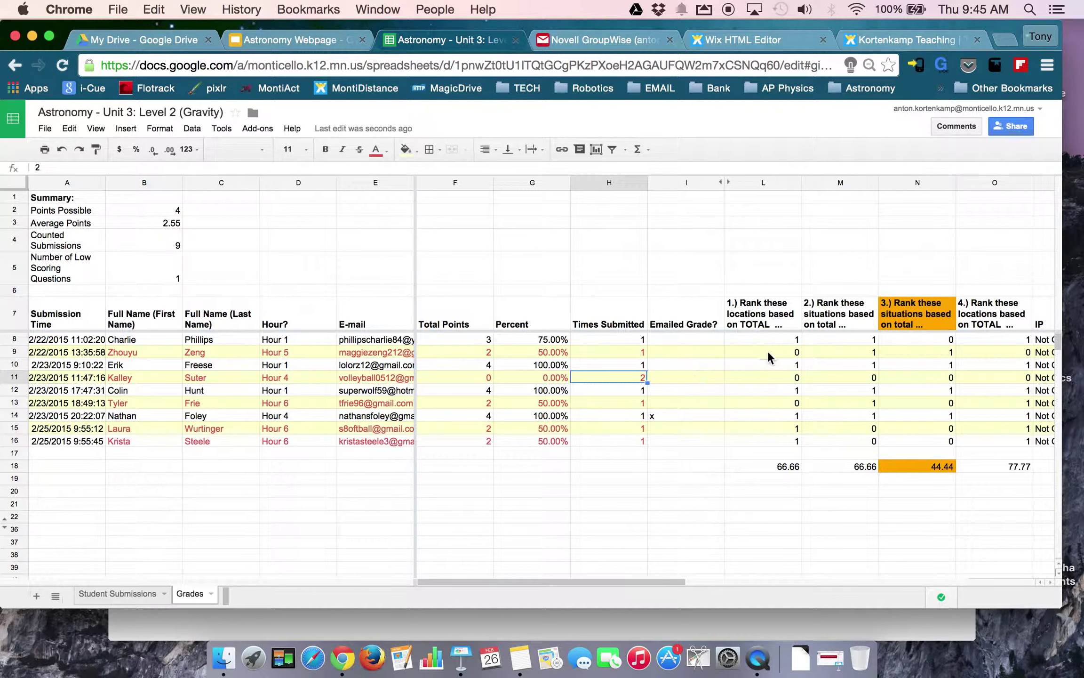
{"action": "left_click", "coordinate": [778, 337]}
{"action": "left_click", "coordinate": [843, 346]}
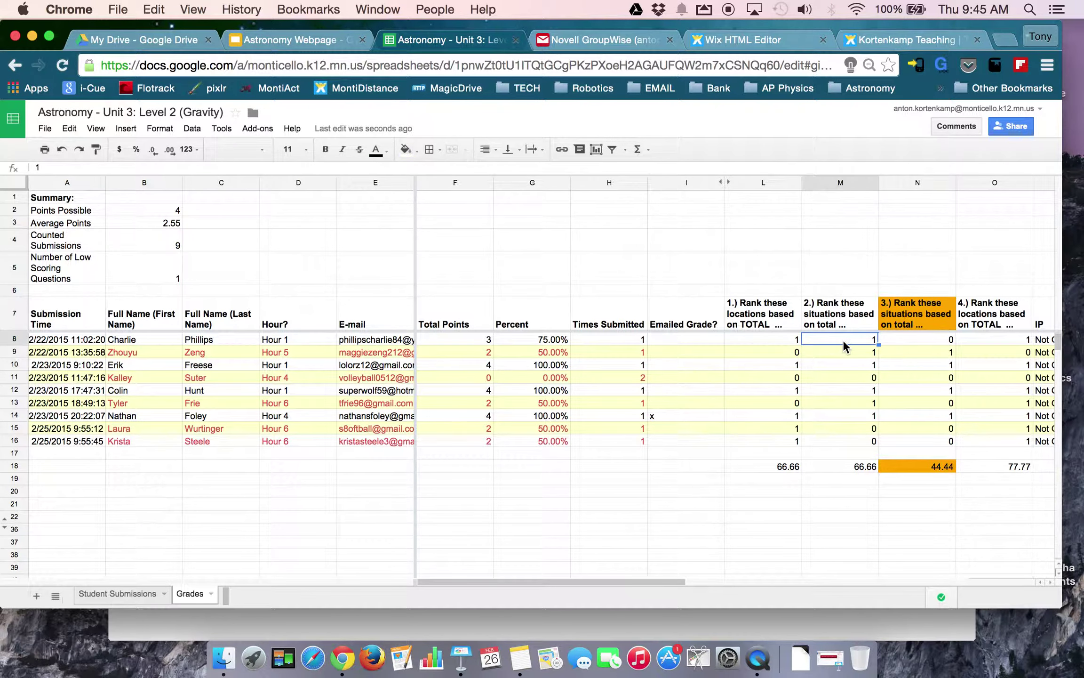
Step: Examine the highlighted low-scoring question 3, its class percentage and the individual students' percent grades in the Grades sheet
{"action": "left_click", "coordinate": [909, 325]}
{"action": "left_click", "coordinate": [989, 355]}
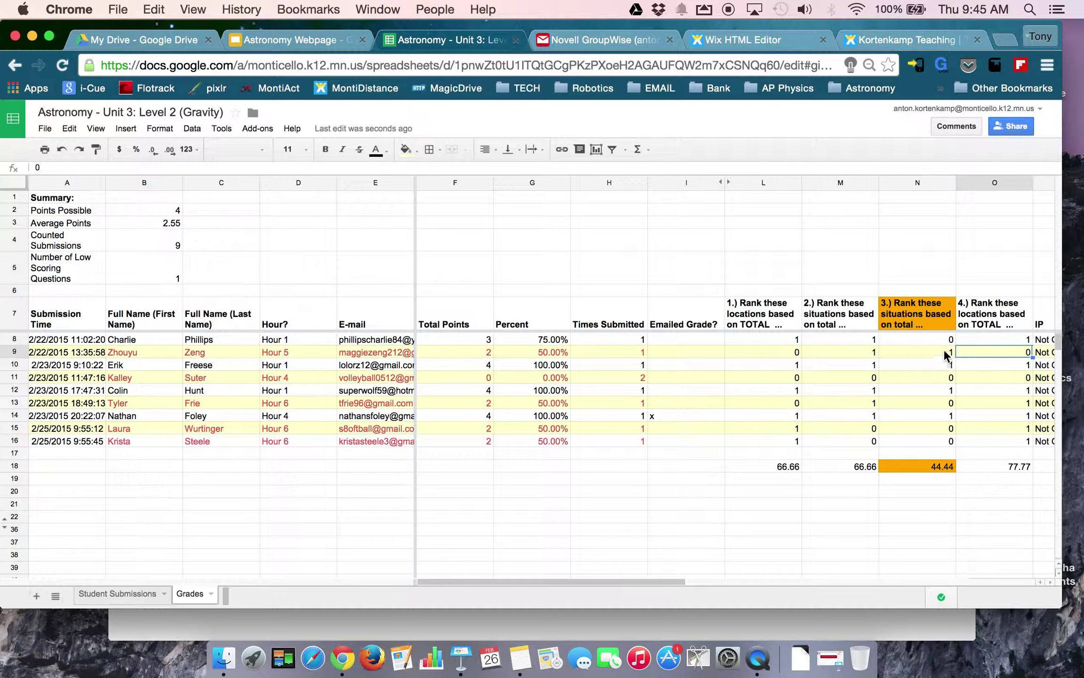
{"action": "left_click", "coordinate": [922, 466]}
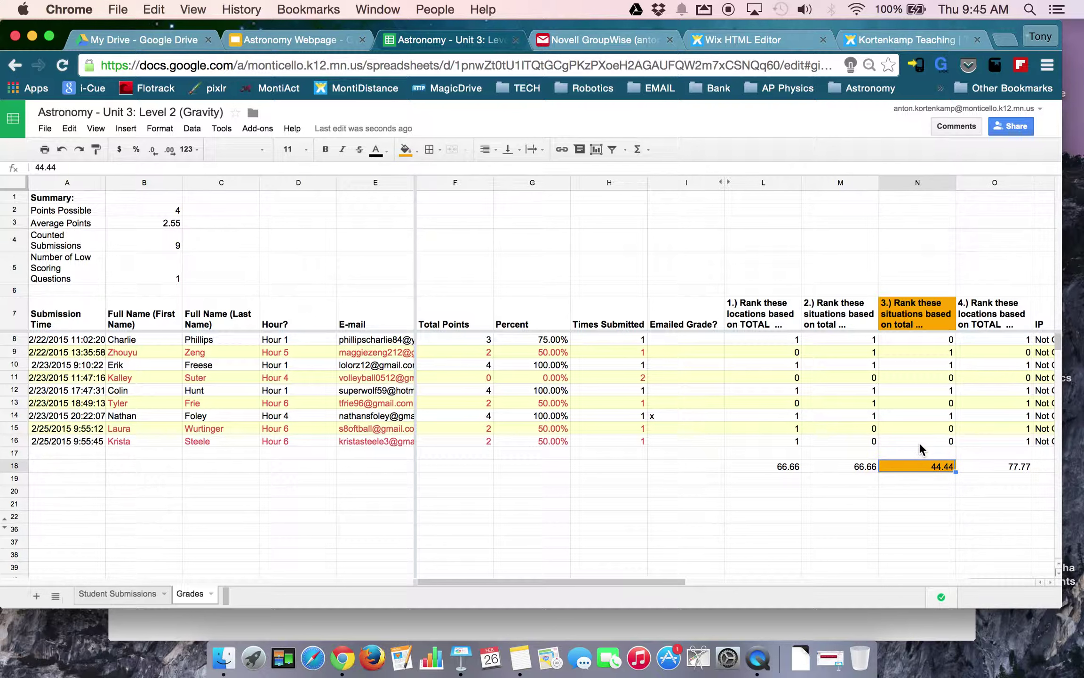
{"action": "left_click", "coordinate": [553, 345]}
{"action": "left_click", "coordinate": [553, 350]}
{"action": "left_click", "coordinate": [553, 374]}
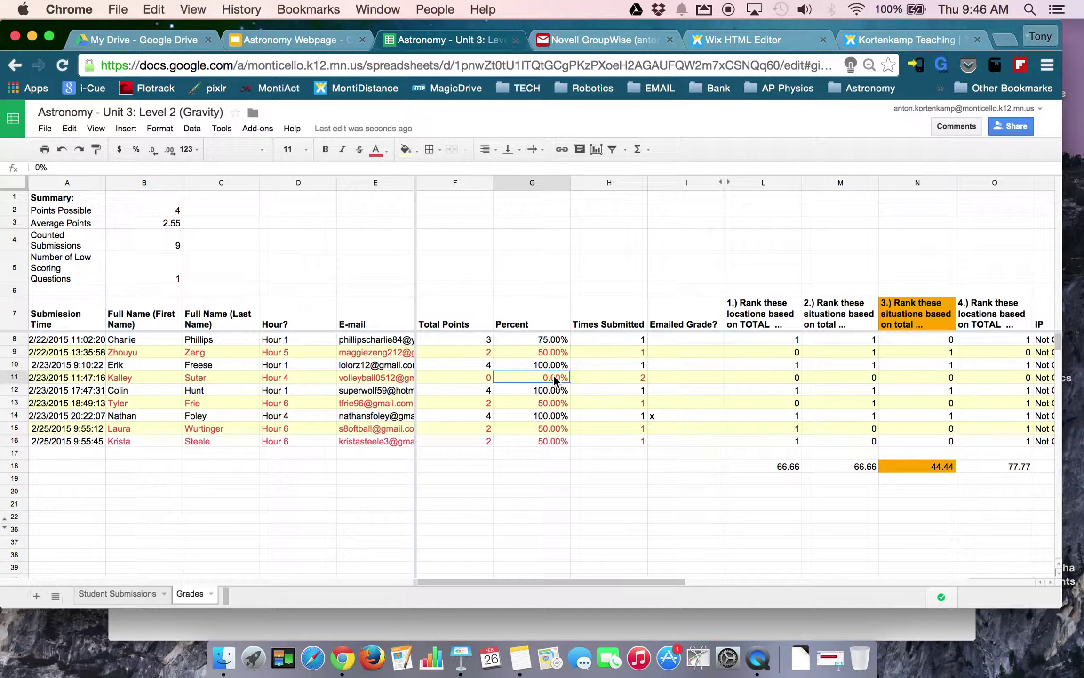
{"action": "left_click", "coordinate": [553, 402]}
{"action": "left_click", "coordinate": [553, 416]}
{"action": "left_click", "coordinate": [553, 426]}
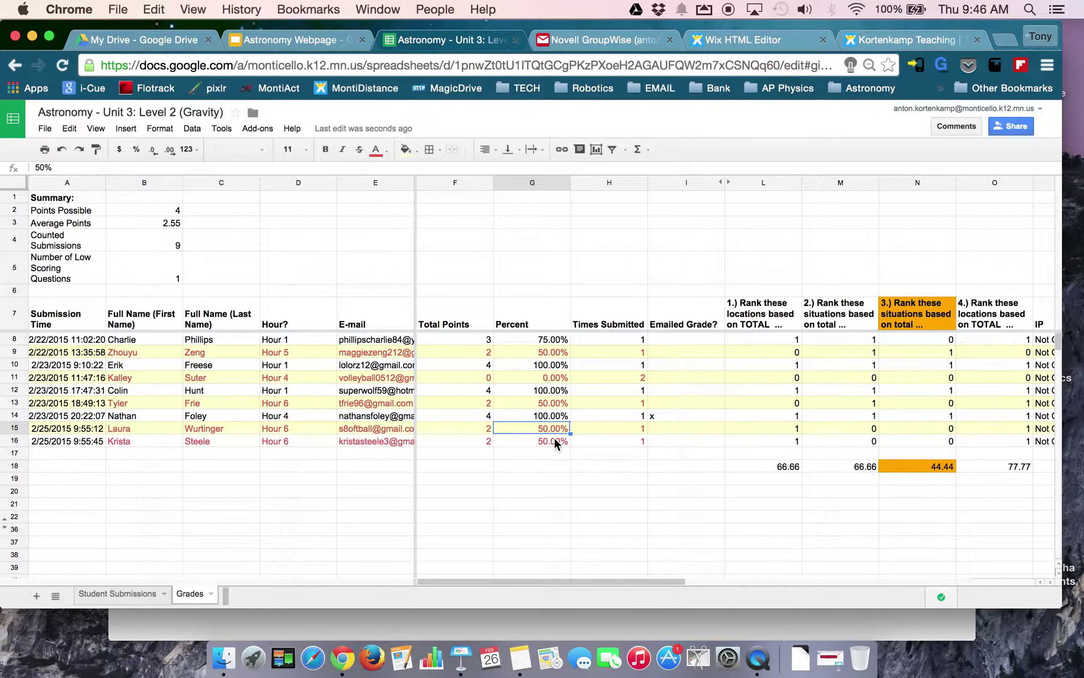
{"action": "left_click", "coordinate": [554, 437]}
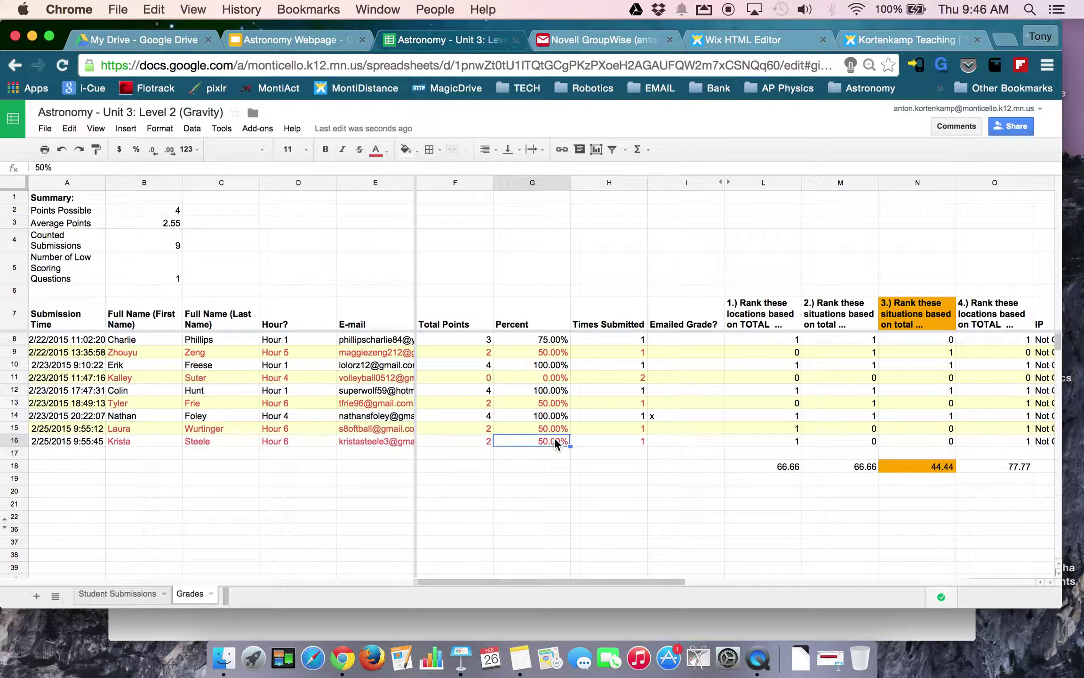
{"action": "left_click", "coordinate": [466, 342]}
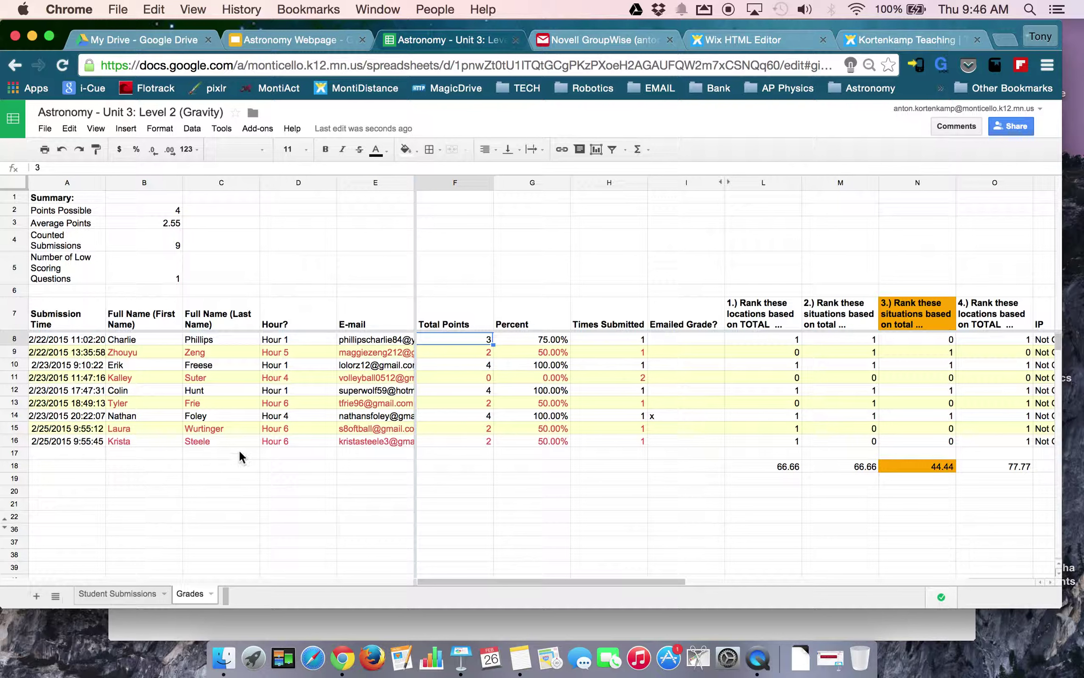
Step: Open Flubaroo's Email Grades with E-mail as the Email Address Question and the list of questions and scores included
{"action": "left_click", "coordinate": [262, 134]}
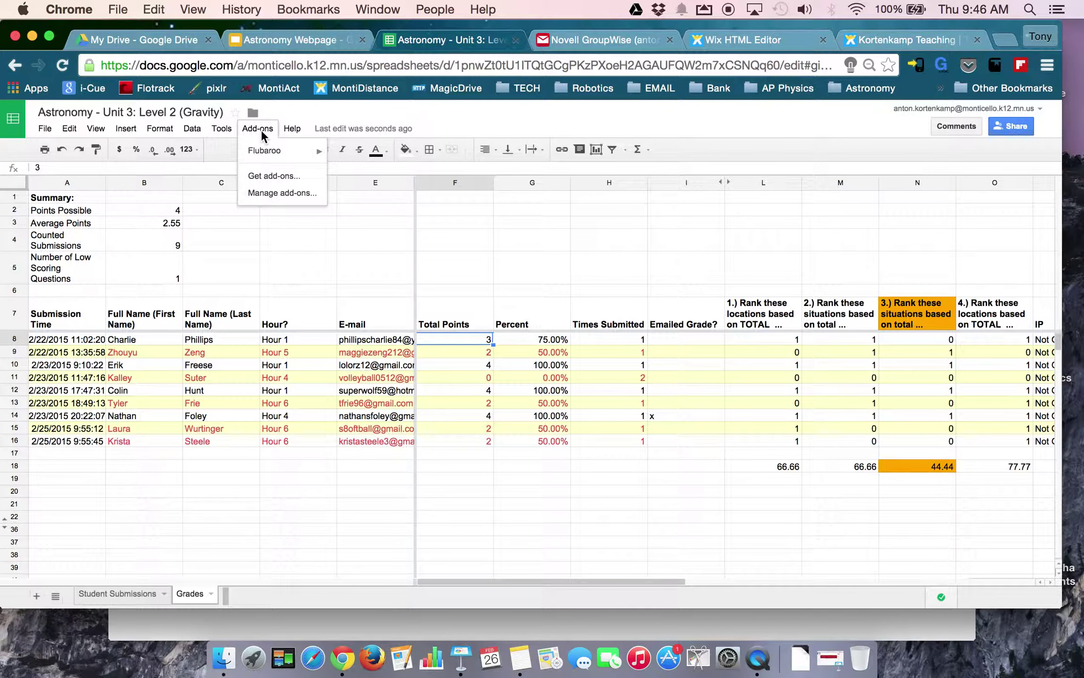
{"action": "mouse_move", "coordinate": [270, 155]}
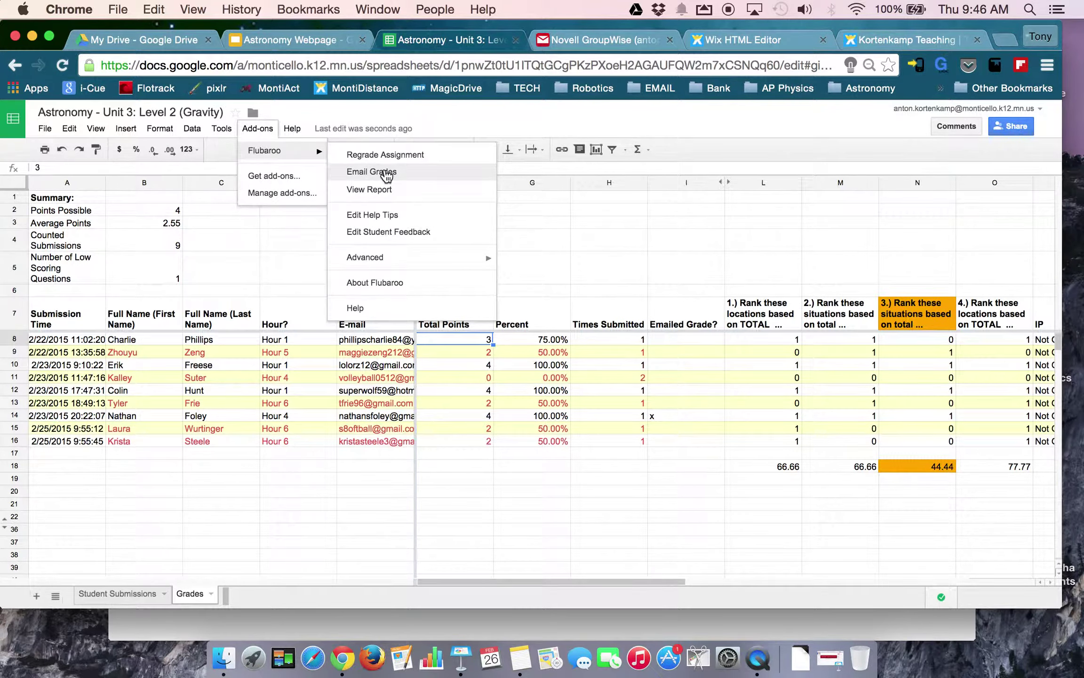
{"action": "left_click", "coordinate": [385, 171]}
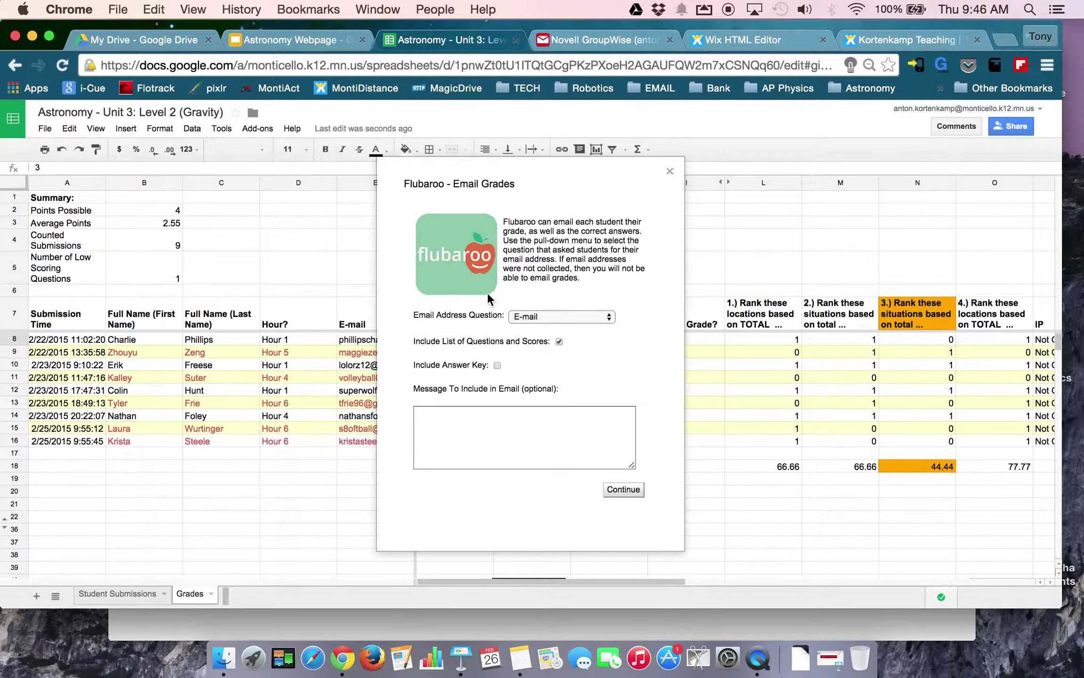
{"action": "left_click", "coordinate": [607, 317]}
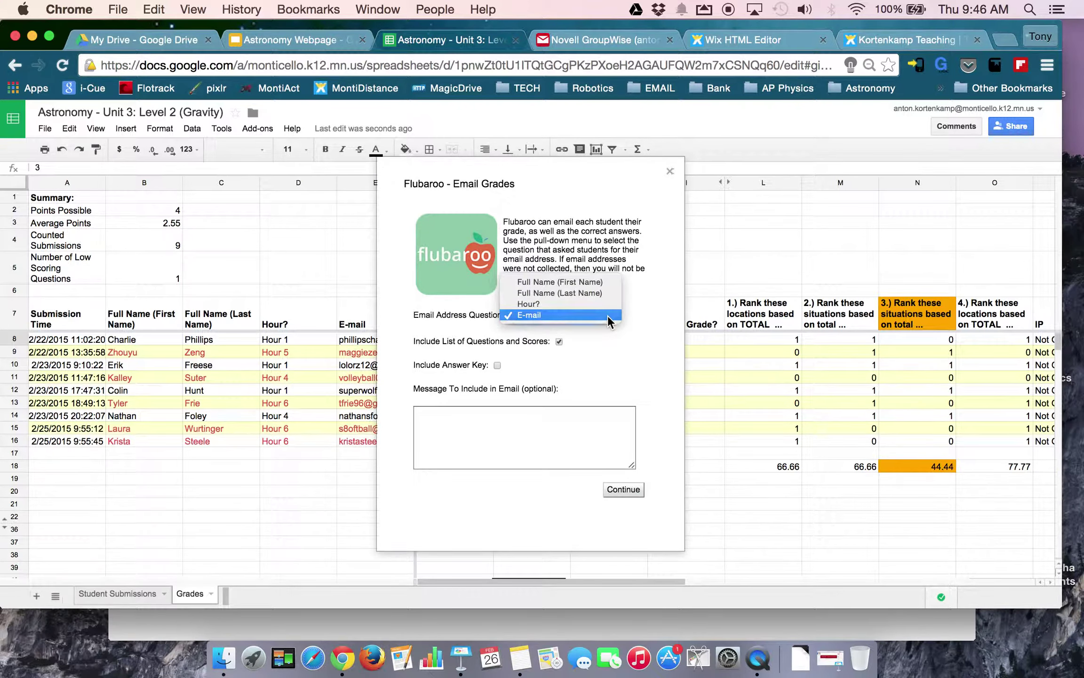
{"action": "left_click", "coordinate": [608, 315]}
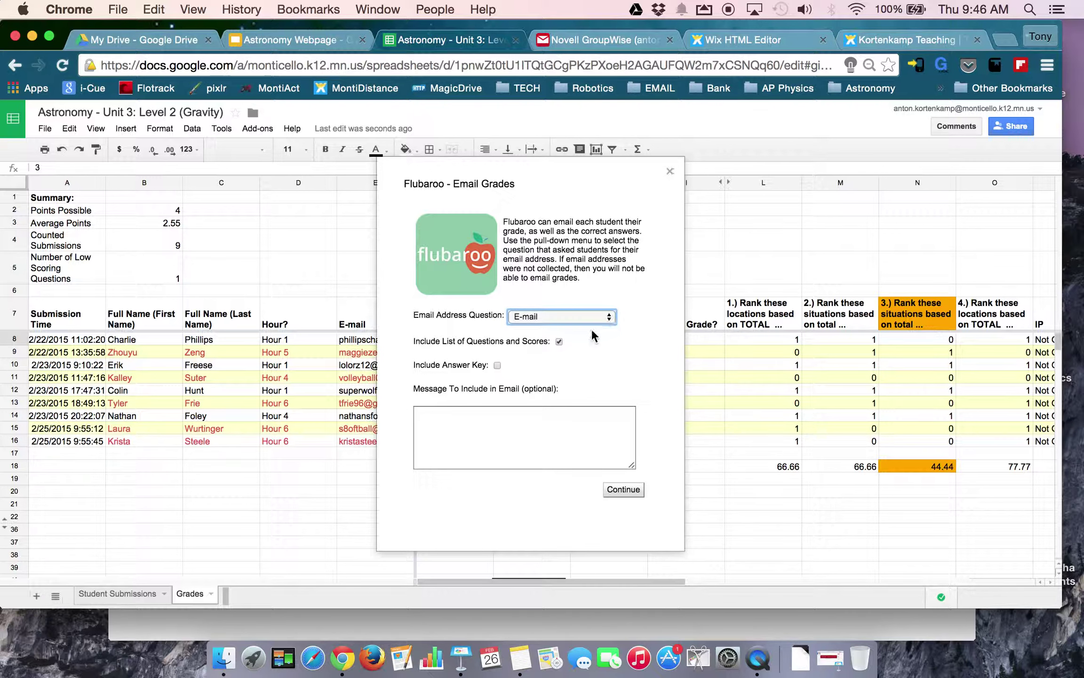
{"action": "left_click", "coordinate": [558, 342]}
{"action": "left_click", "coordinate": [505, 409]}
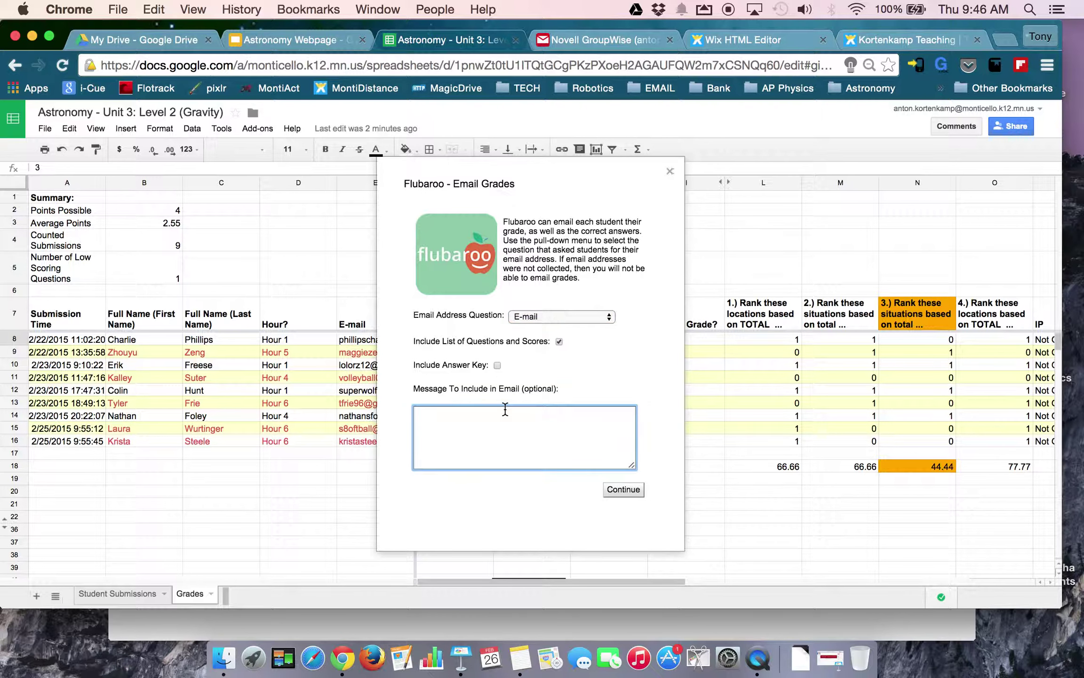
Step: Write "Here are your scores." as the email message, signed with the teacher's surname, and close the Email Grades dialog without sending
{"action": "type", "text": "Here are your scores."}
{"action": "key", "text": "Return"}
{"action": "type", "text": "Kortenakamp"}
{"action": "key", "text": "BackSpace"}
{"action": "key", "text": "BackSpace"}
{"action": "key", "text": "BackSpace"}
{"action": "key", "text": "BackSpace"}
{"action": "key", "text": "BackSpace"}
{"action": "type", "text": "kamp"}
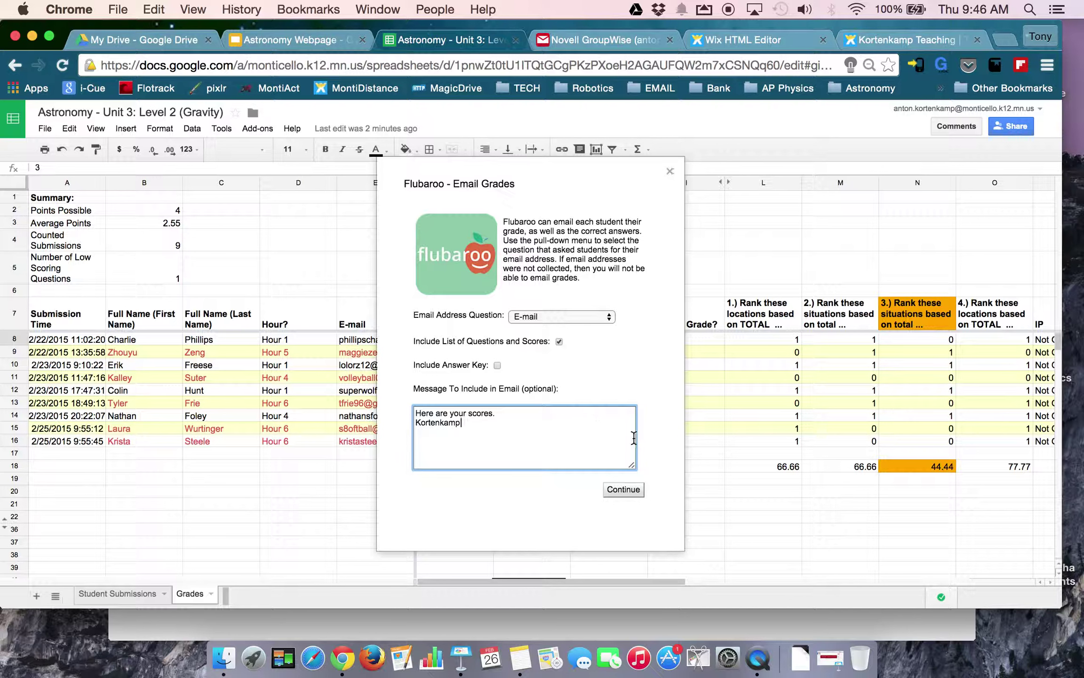
{"action": "left_click", "coordinate": [623, 490]}
{"action": "left_click", "coordinate": [670, 172]}
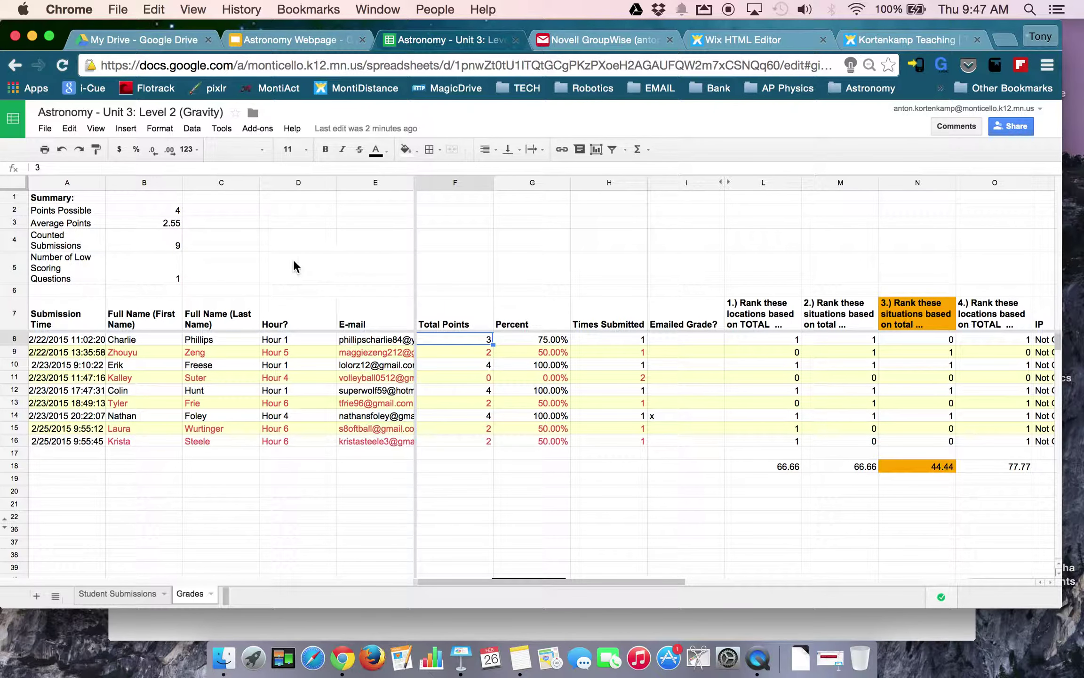
Step: Return from the Grades sheet to the Student Submissions sheet to view the submitted answers
{"action": "left_click", "coordinate": [151, 338]}
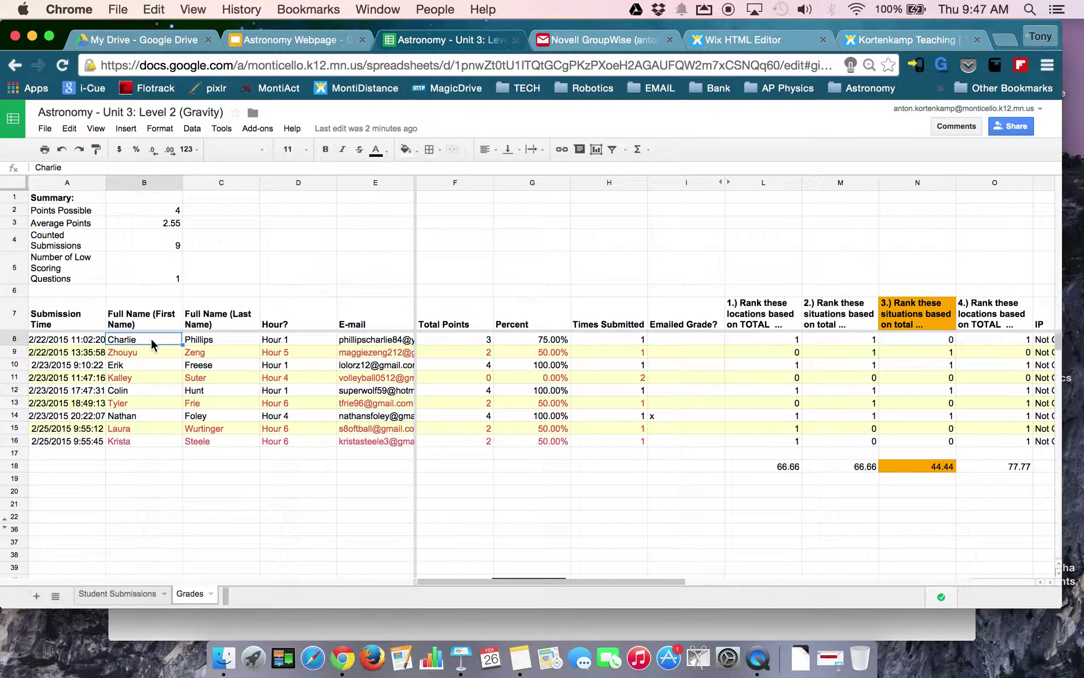
{"action": "left_click", "coordinate": [137, 596]}
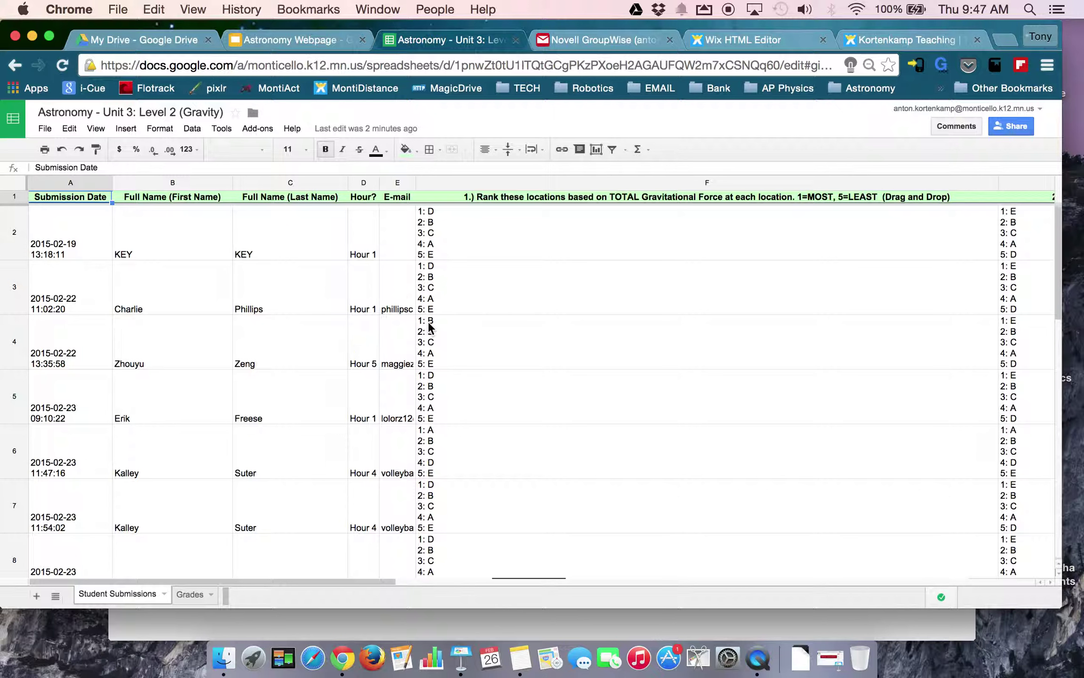